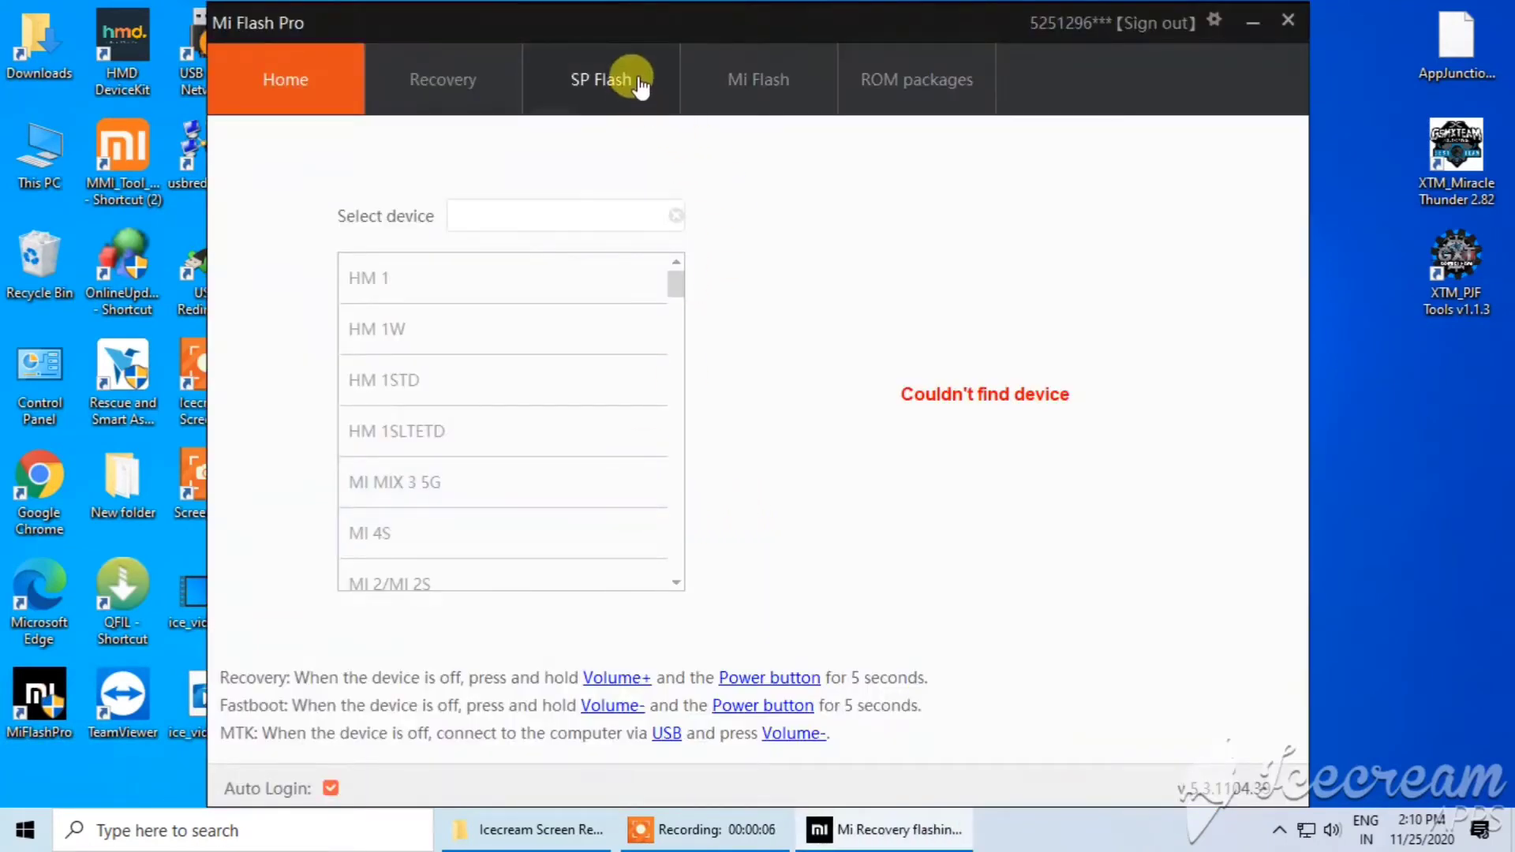
- Open SP Flash from Mi Flash Pro and load MT6768_Android_scatter from the Redmi 9 Prime ROM's images folder as the scatter-loading file
left_click(637, 89)
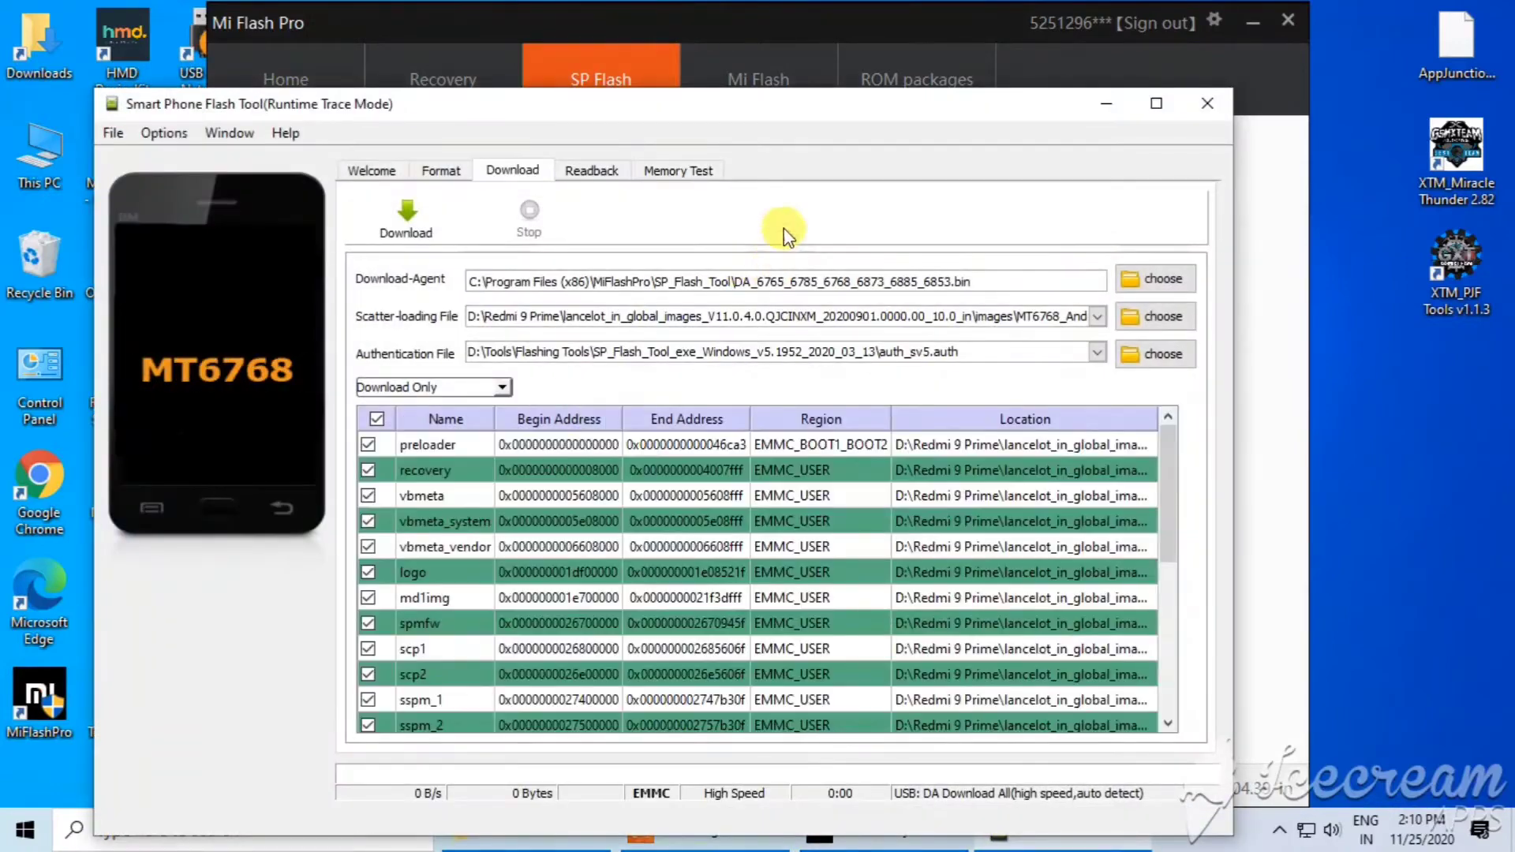
double_click(849, 101)
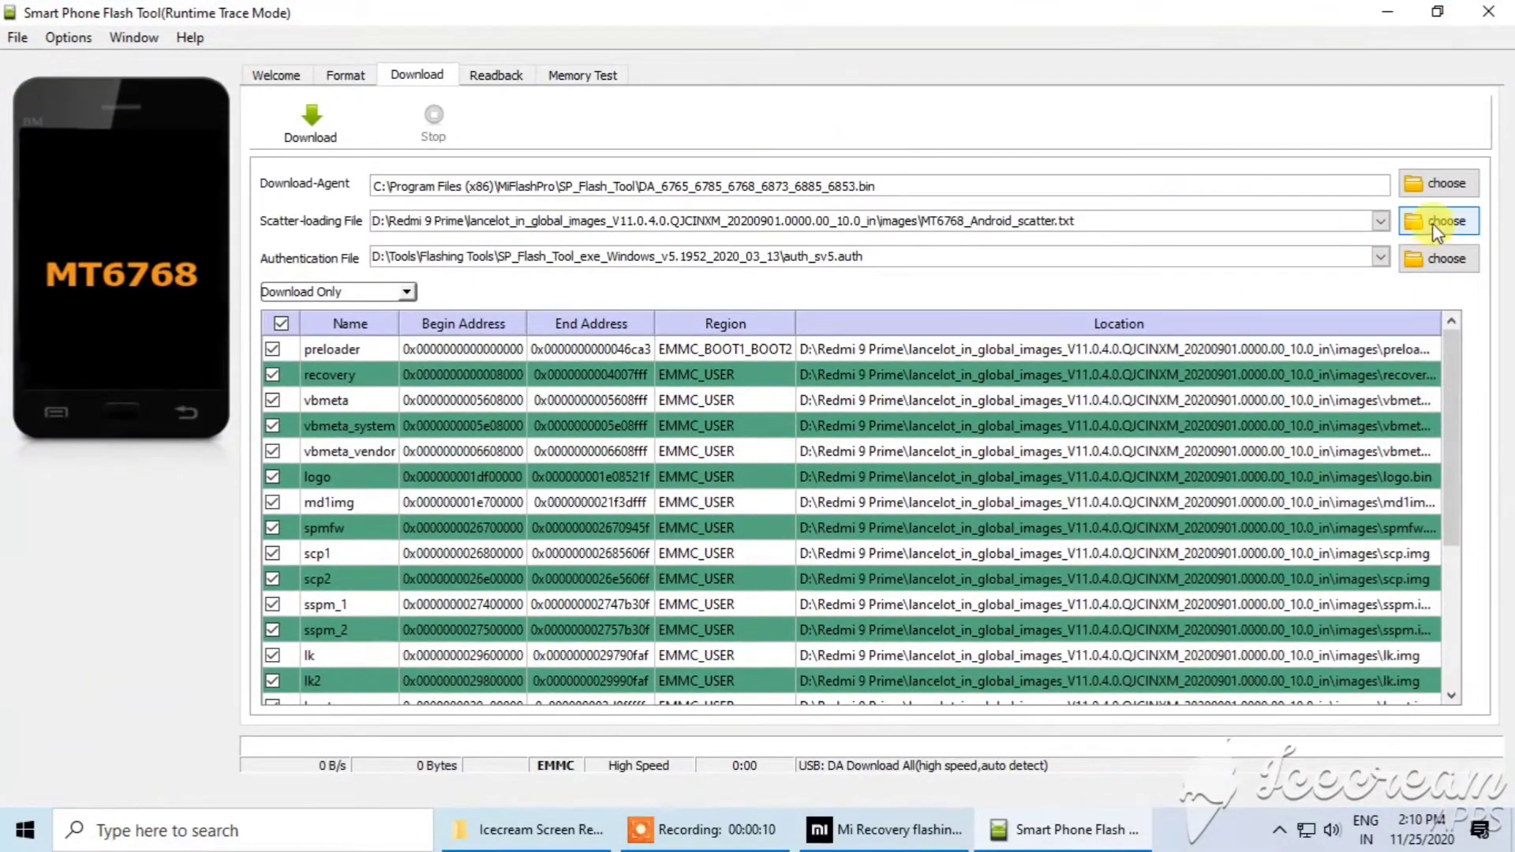
left_click(1436, 227)
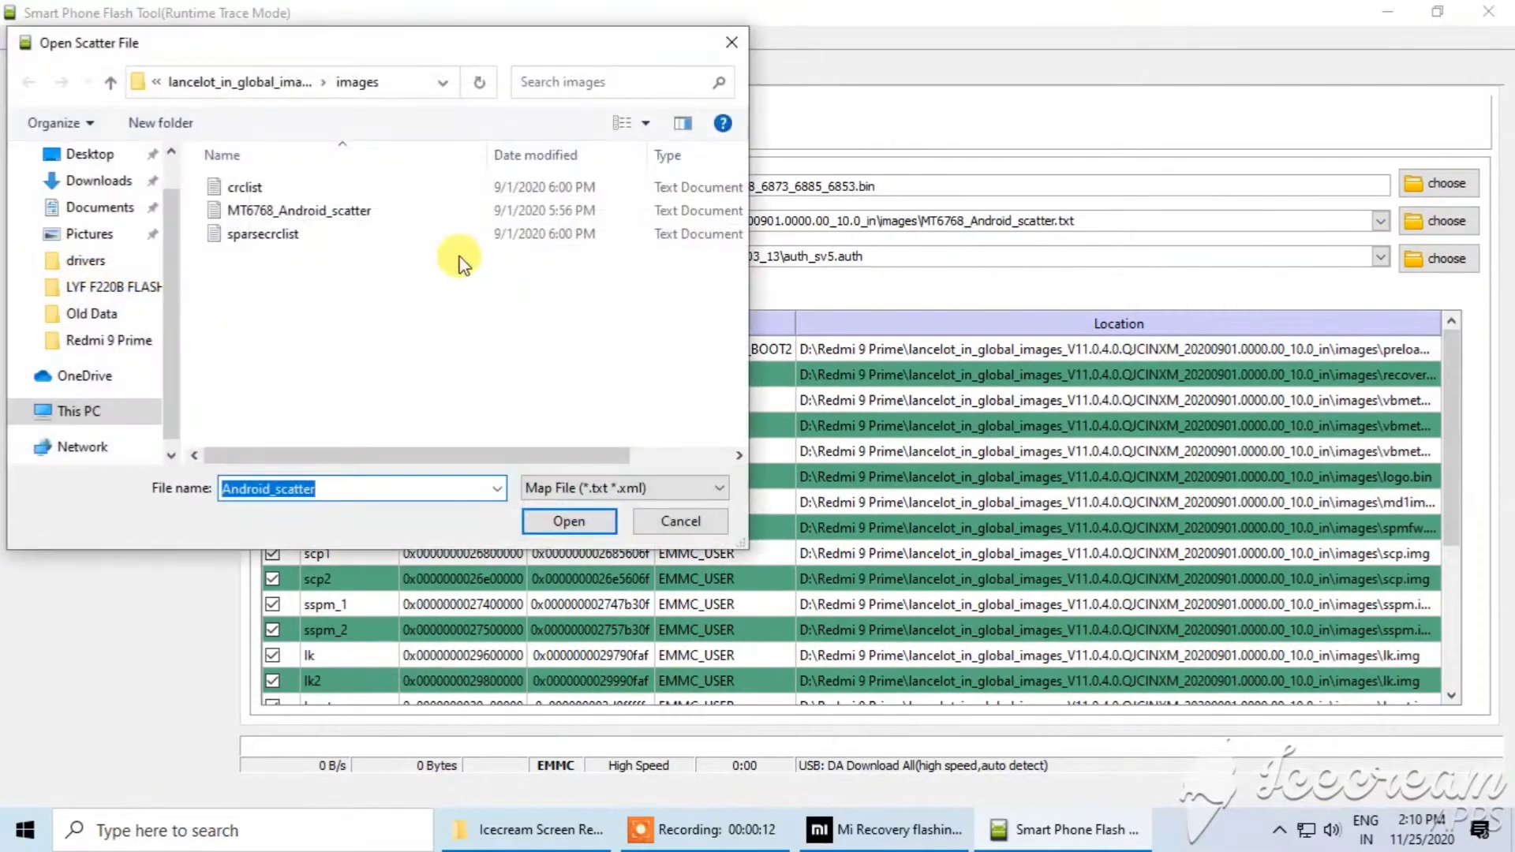
left_click(201, 79)
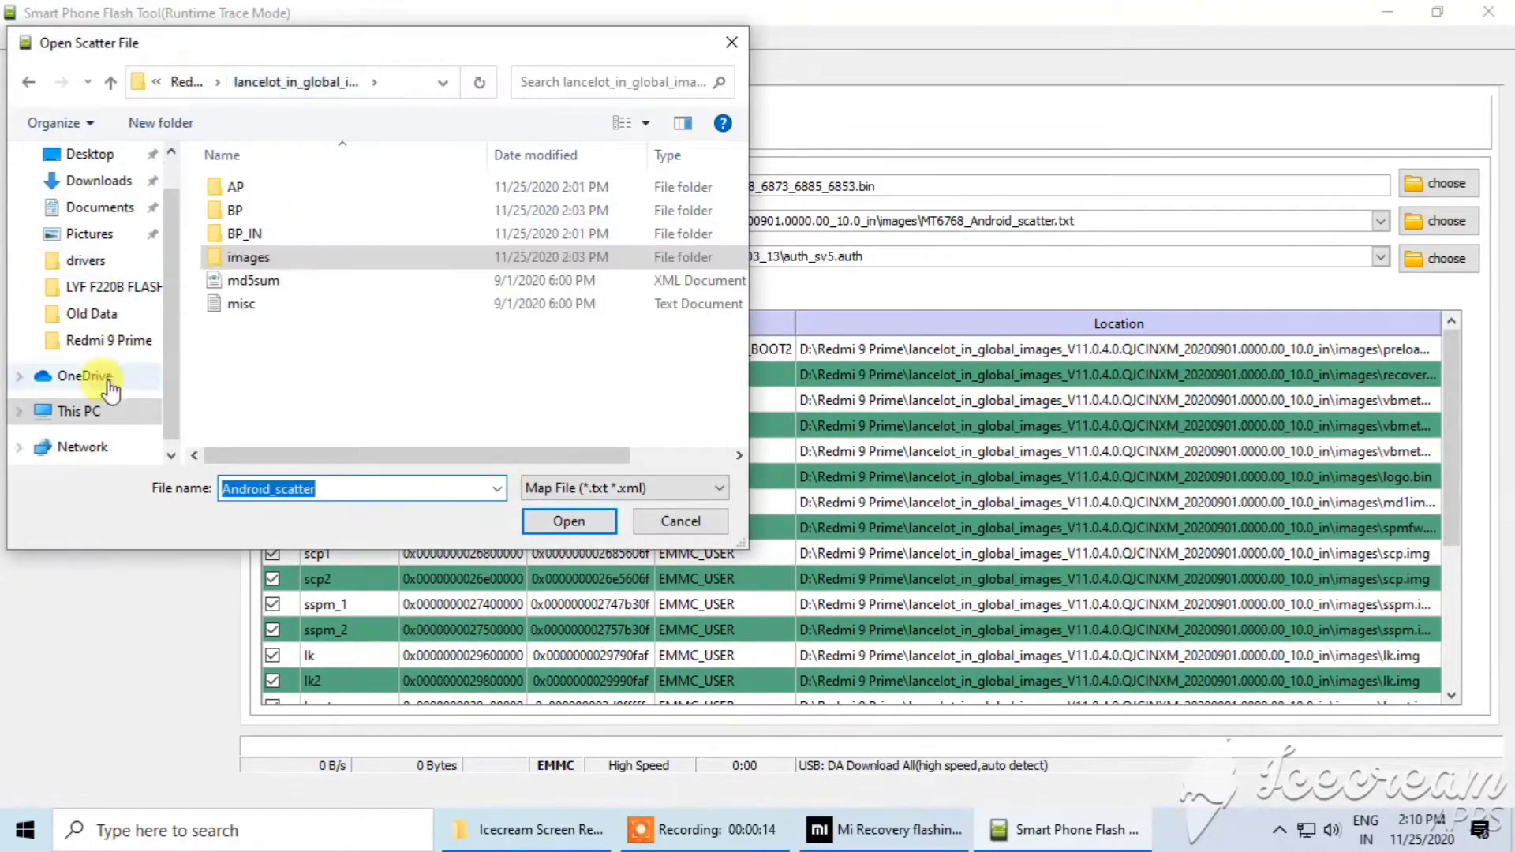
left_click(79, 411)
double_click(297, 415)
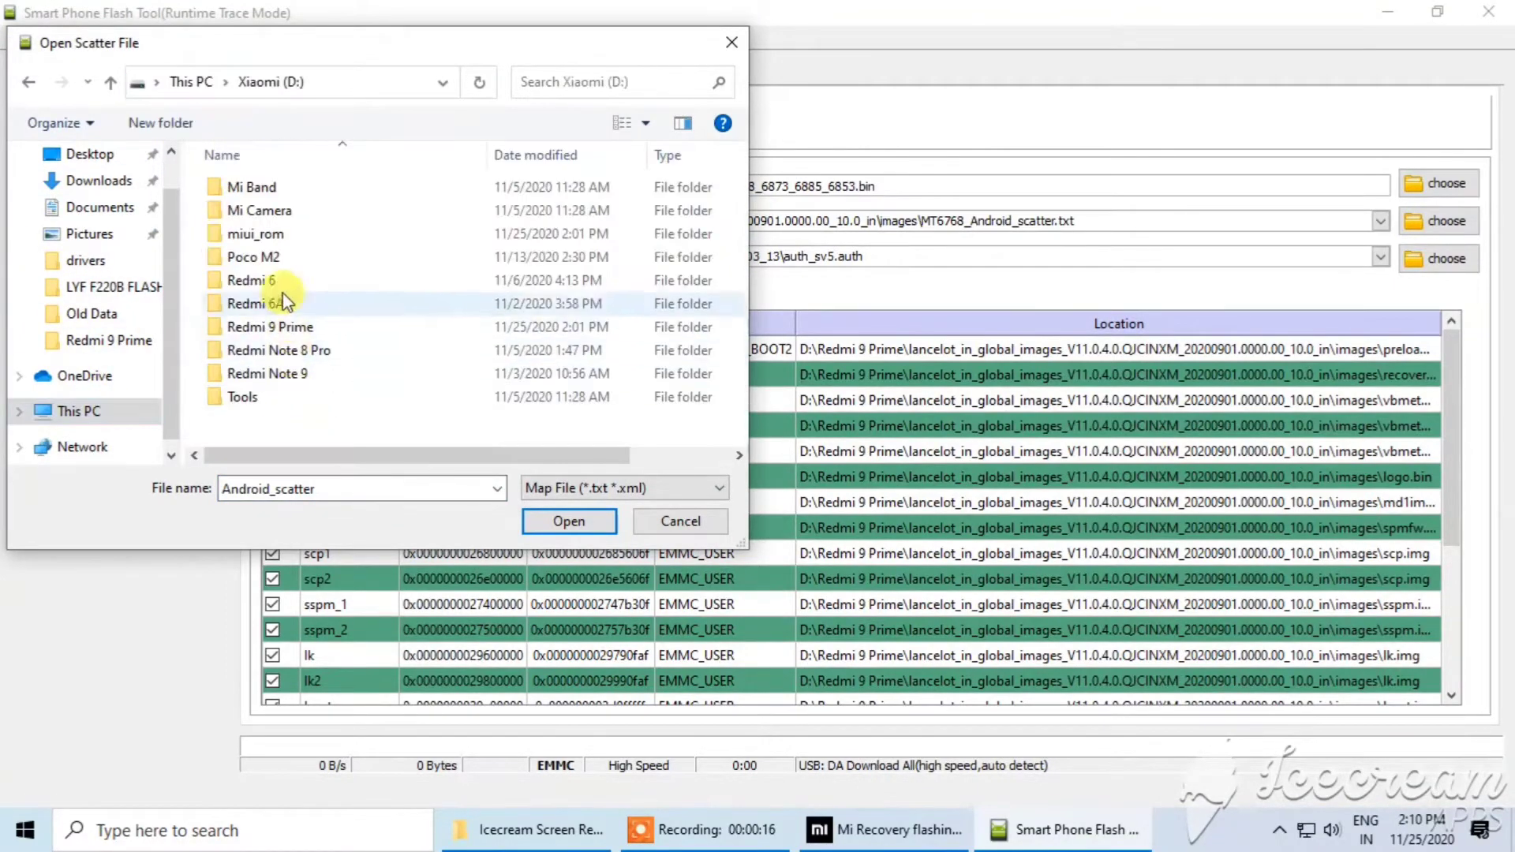
double_click(272, 327)
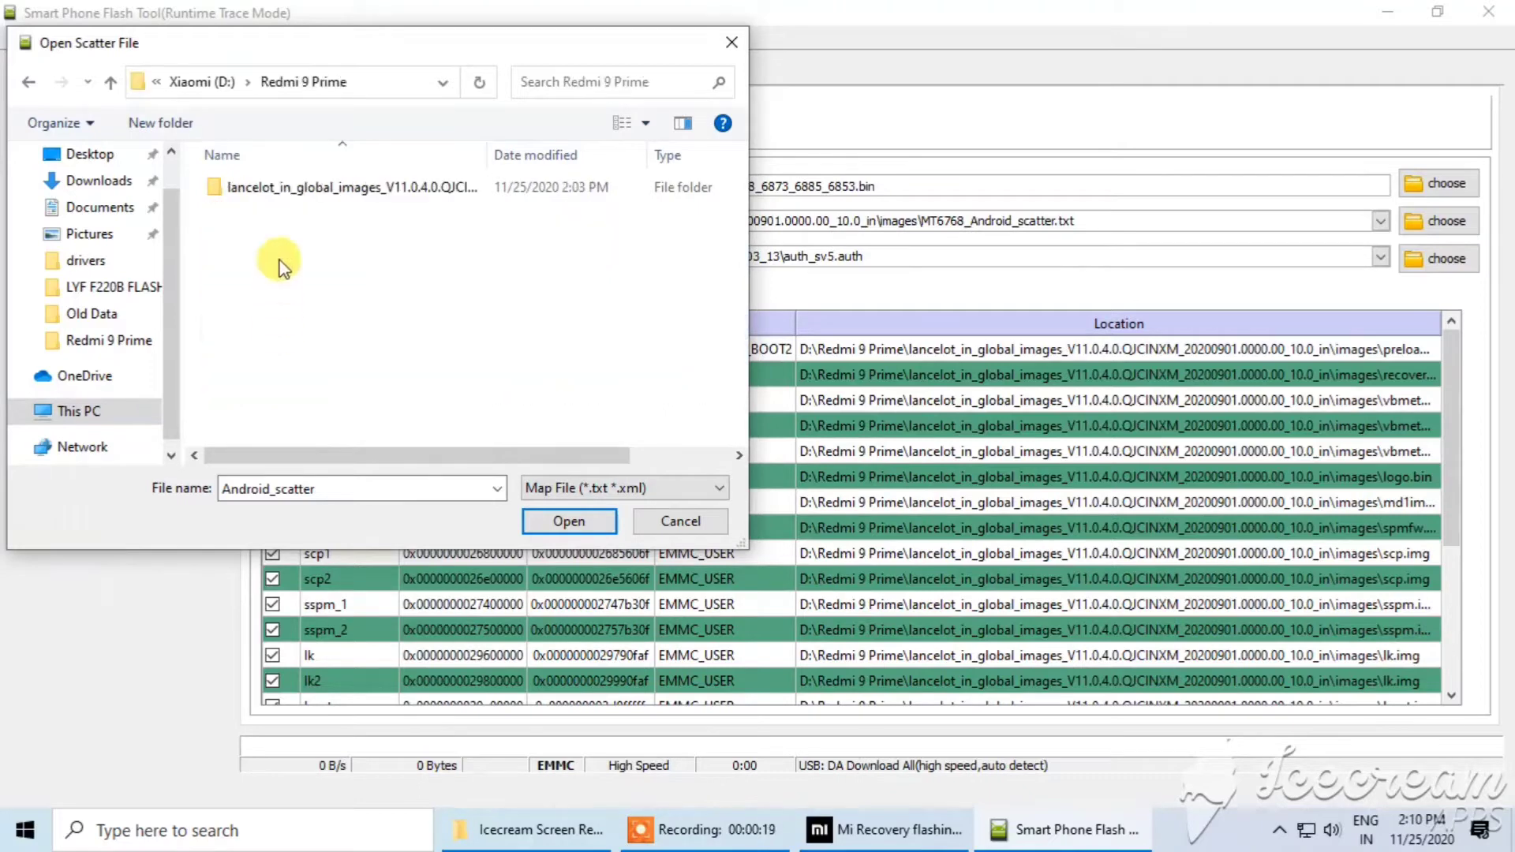
double_click(280, 188)
double_click(267, 259)
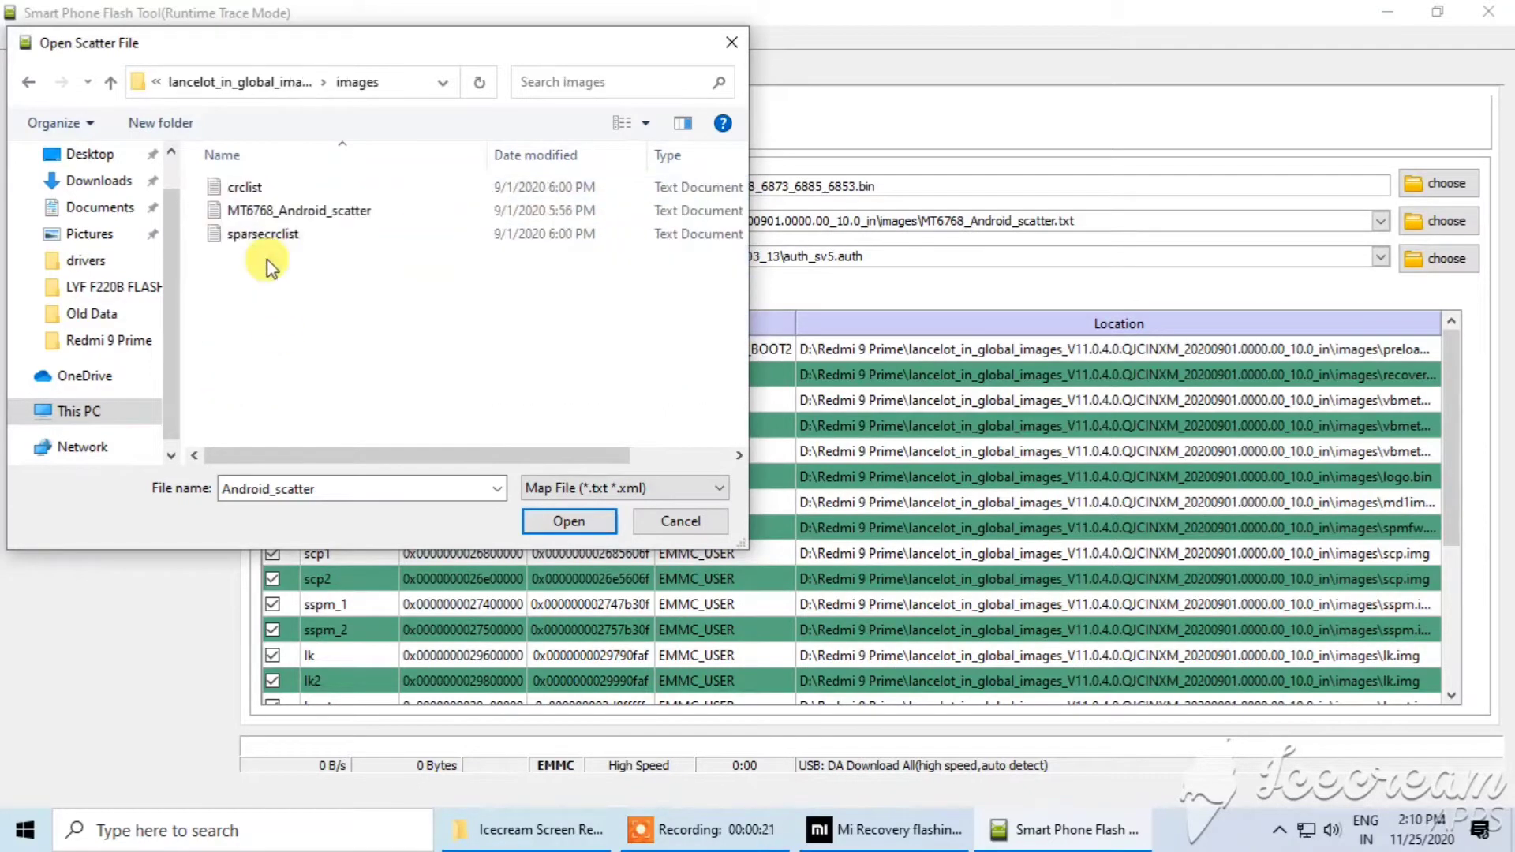
double_click(281, 208)
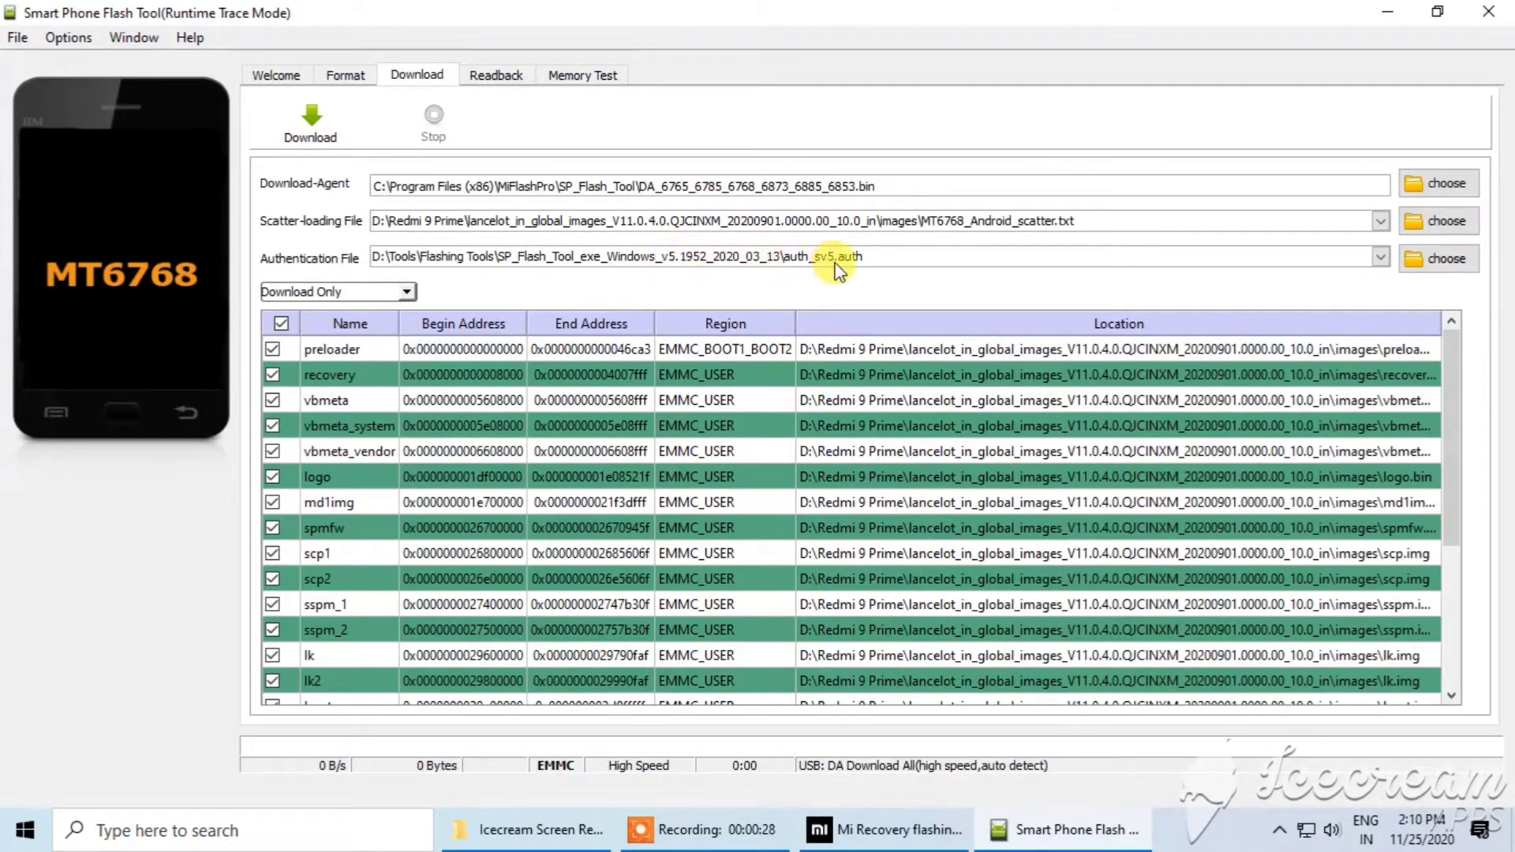
- Set the flashing mode to Firmware Upgrade, start the download, and move the Xiaomi account login window out of the way
left_click(406, 294)
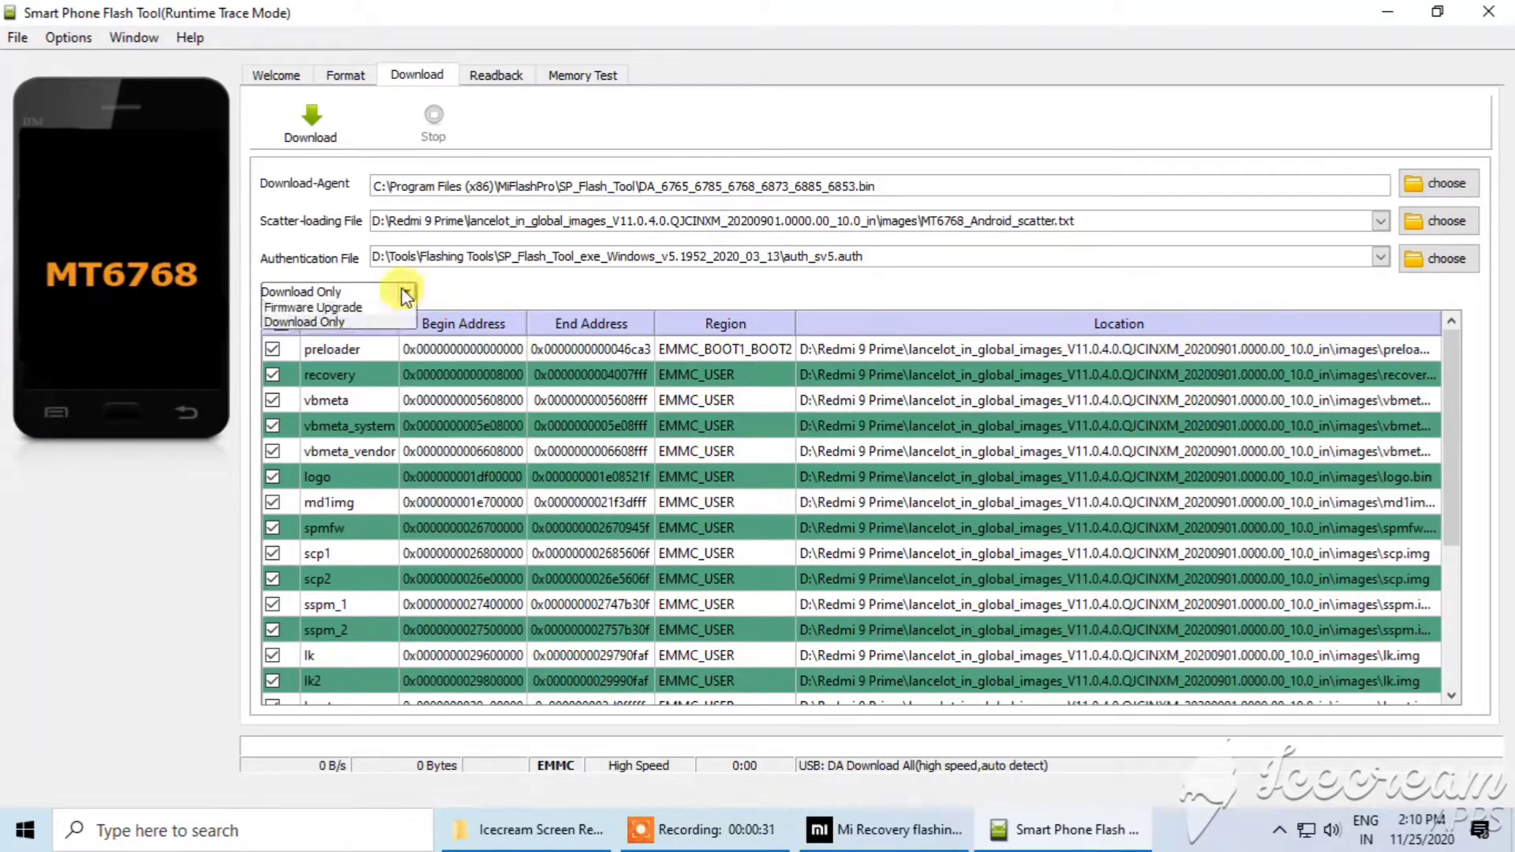
left_click(314, 307)
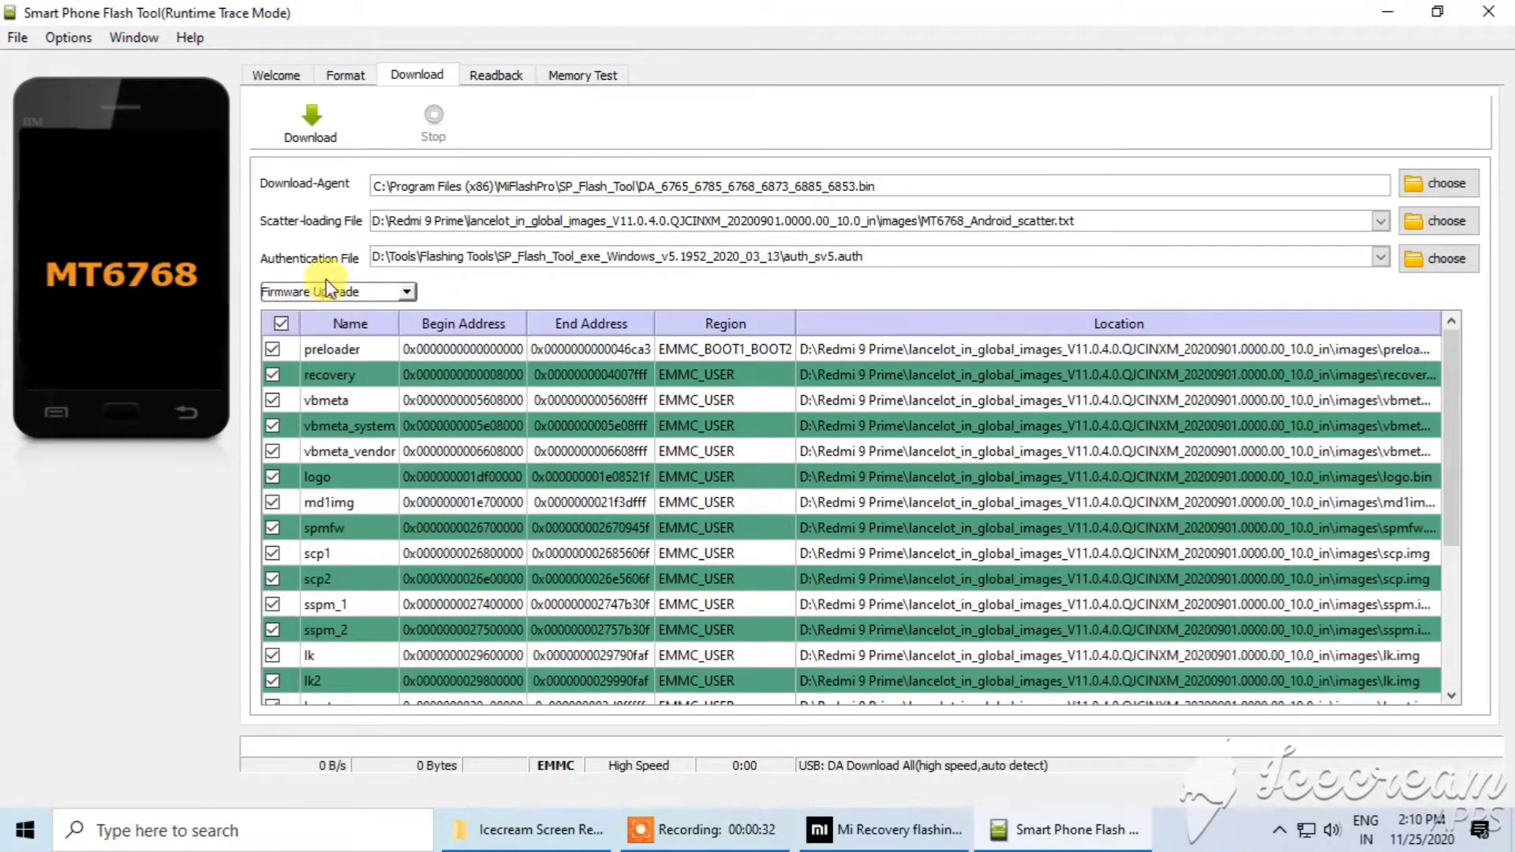
left_click(312, 134)
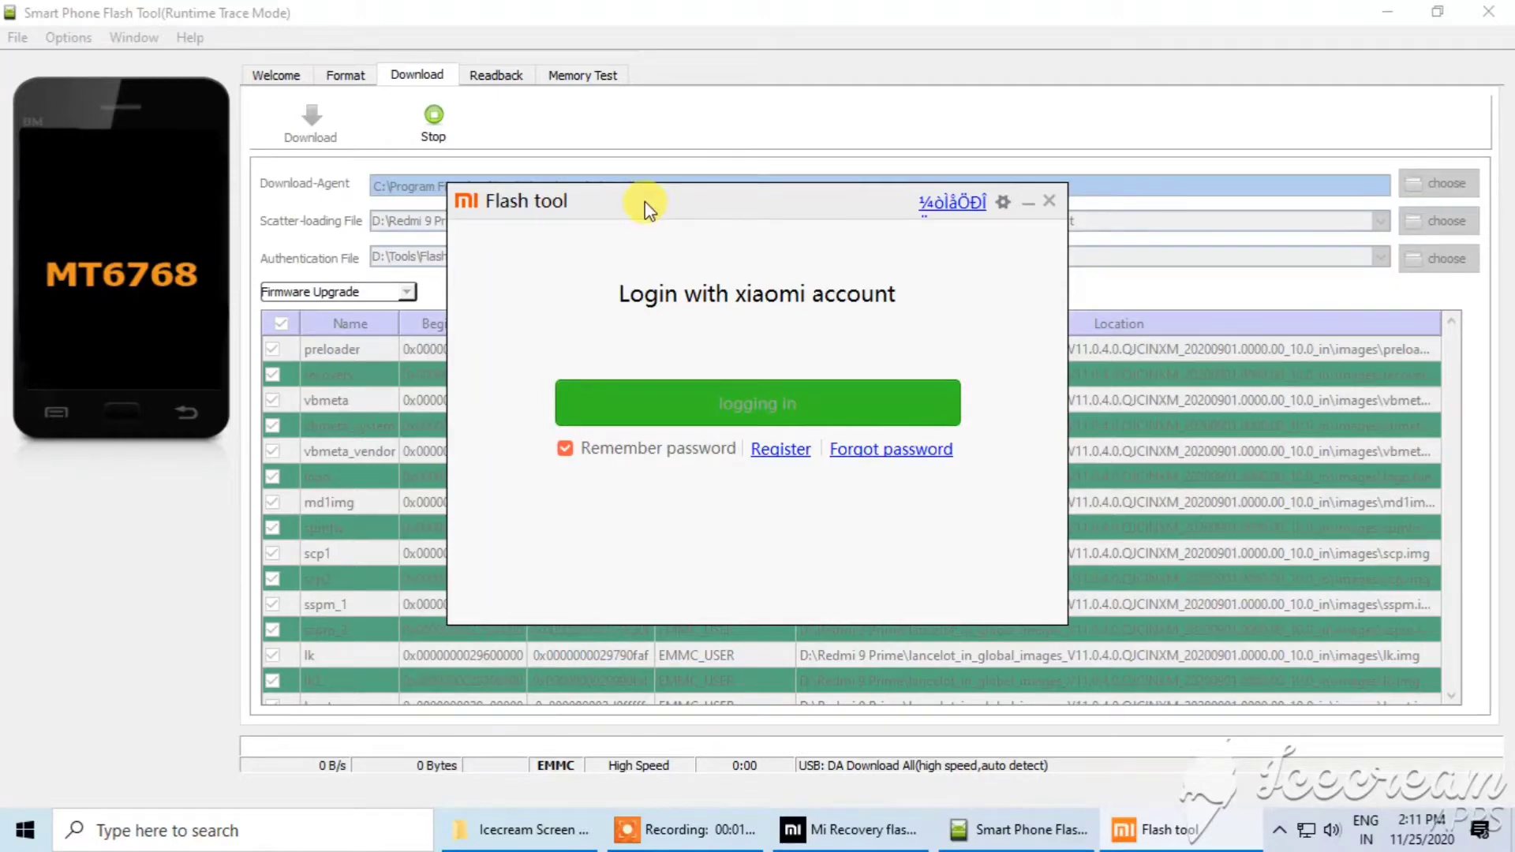
left_click_drag(645, 208, 641, 576)
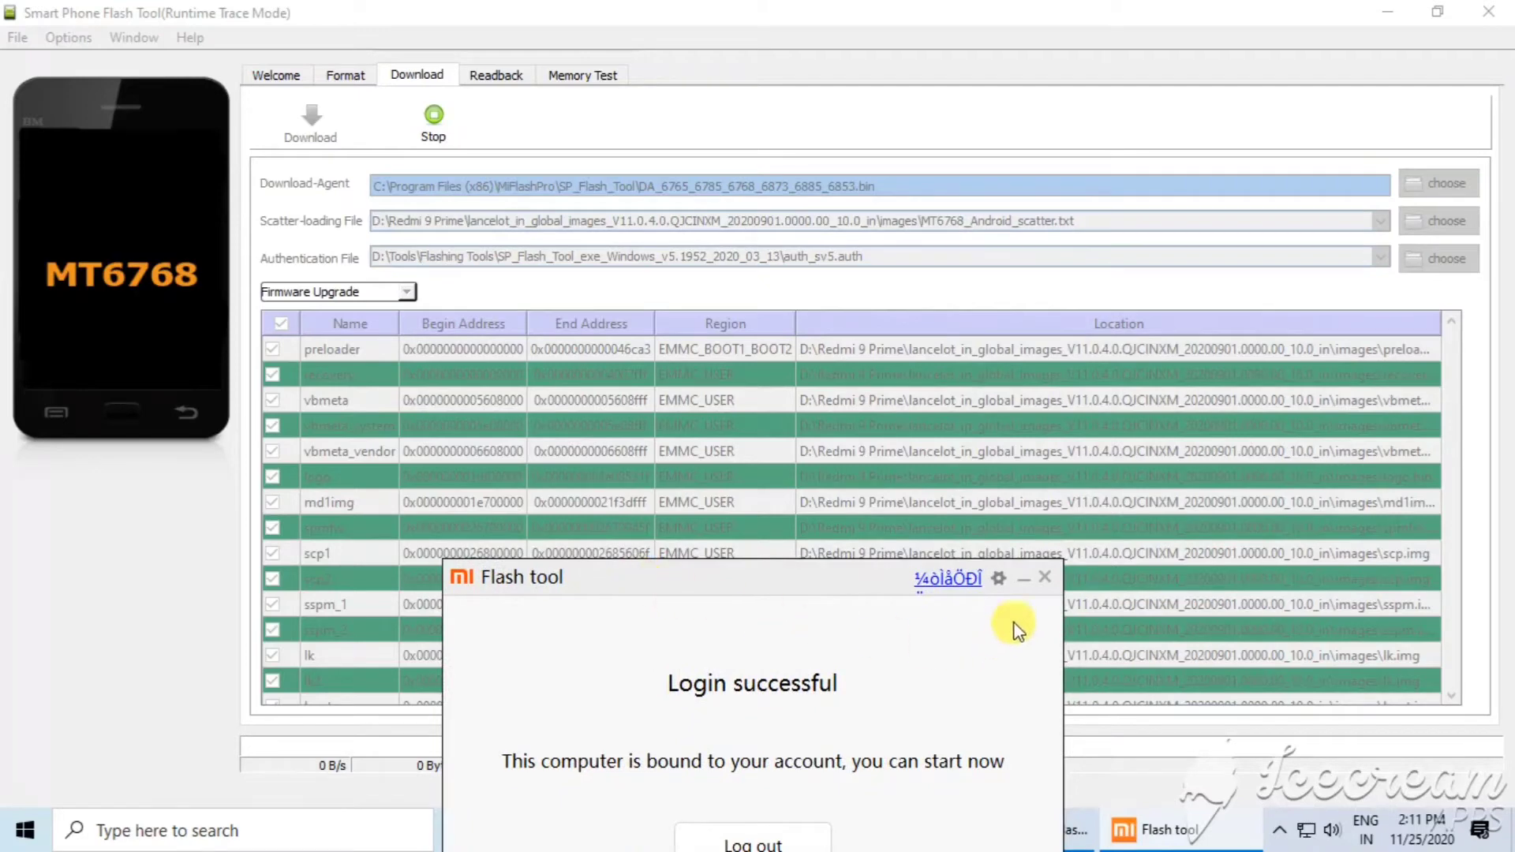
left_click(1024, 584)
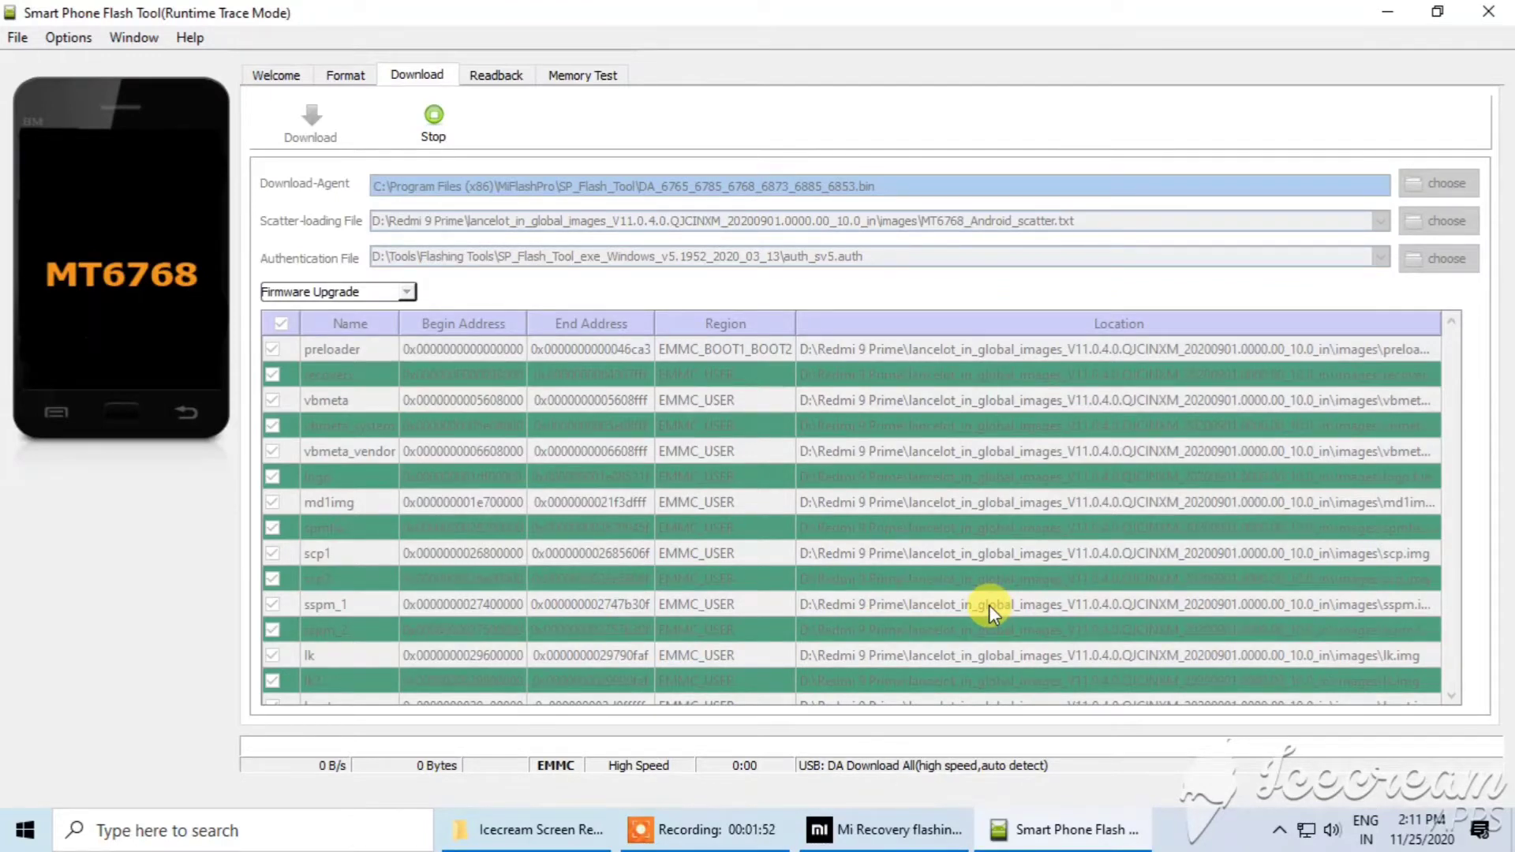
- Open Computer Management for This PC beside the flash tool and expand Ports (COM & LPT) in Device Manager
left_click(1372, 8)
left_click(1211, 30)
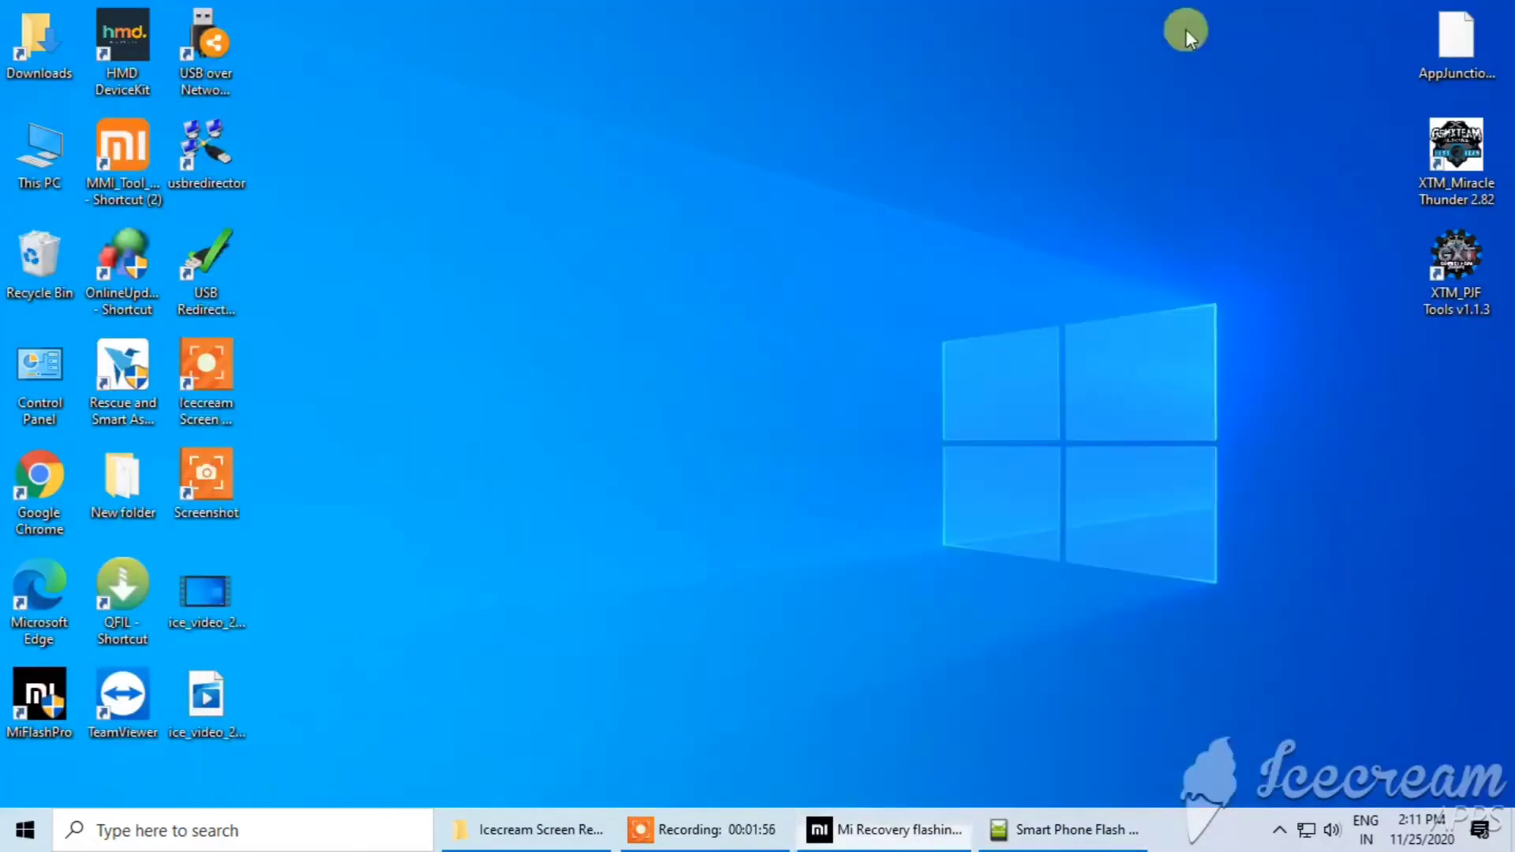
right_click(45, 169)
left_click(97, 233)
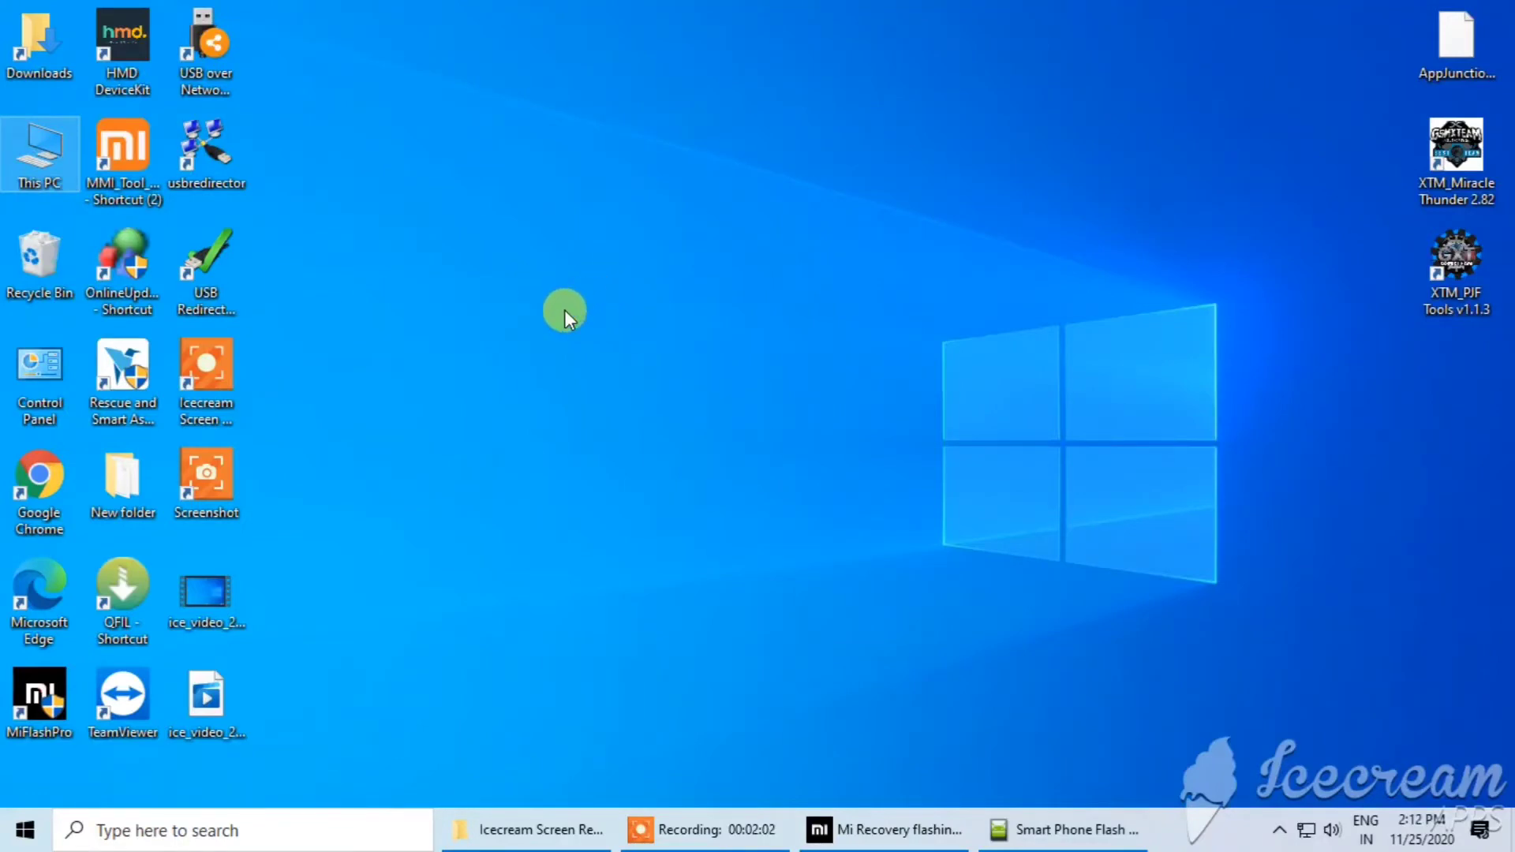
left_click(1025, 828)
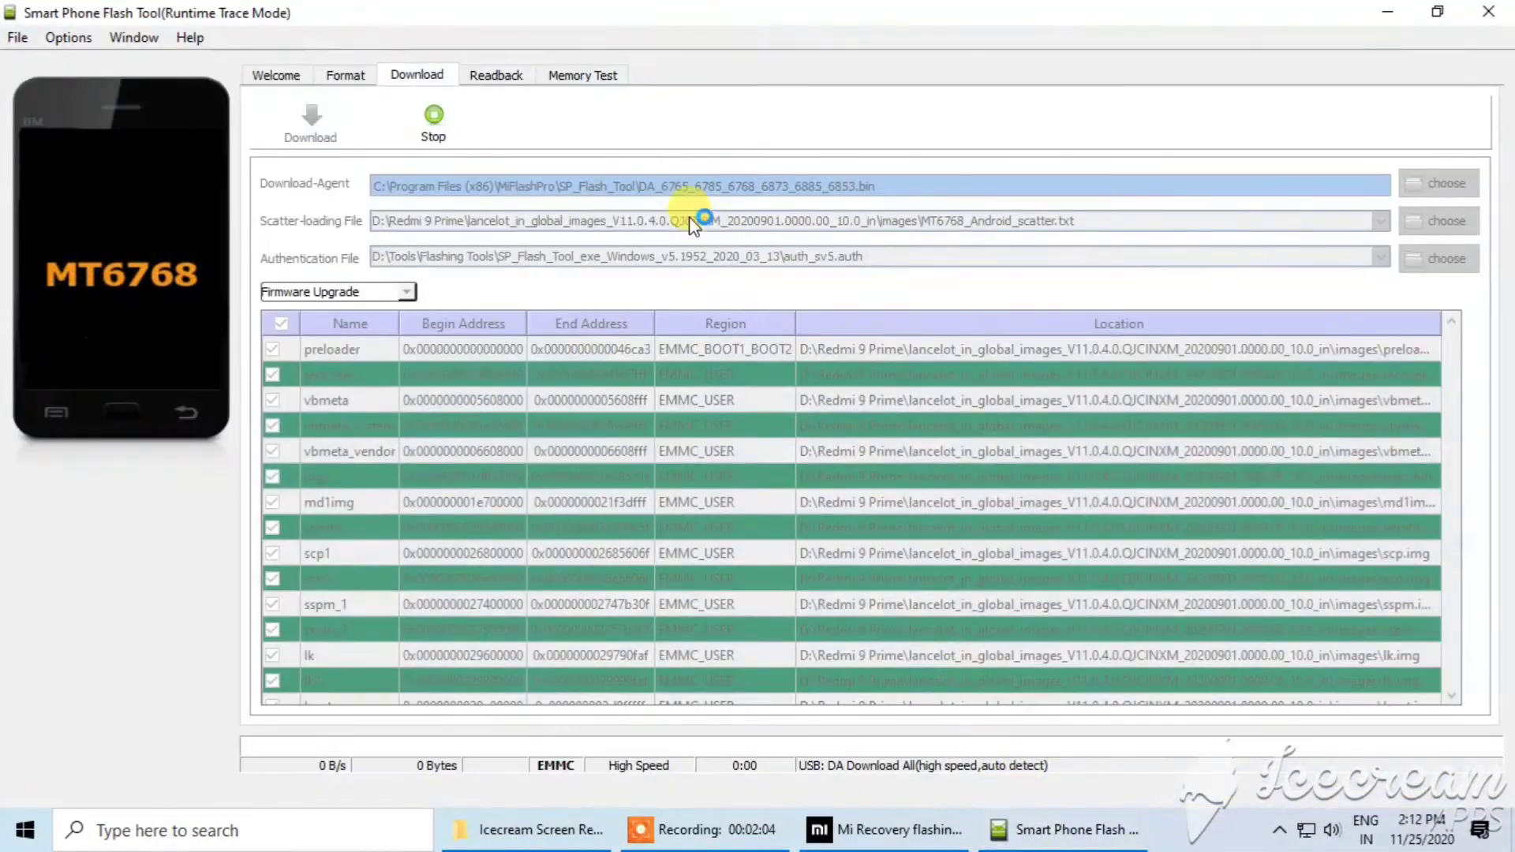
left_click(1183, 830)
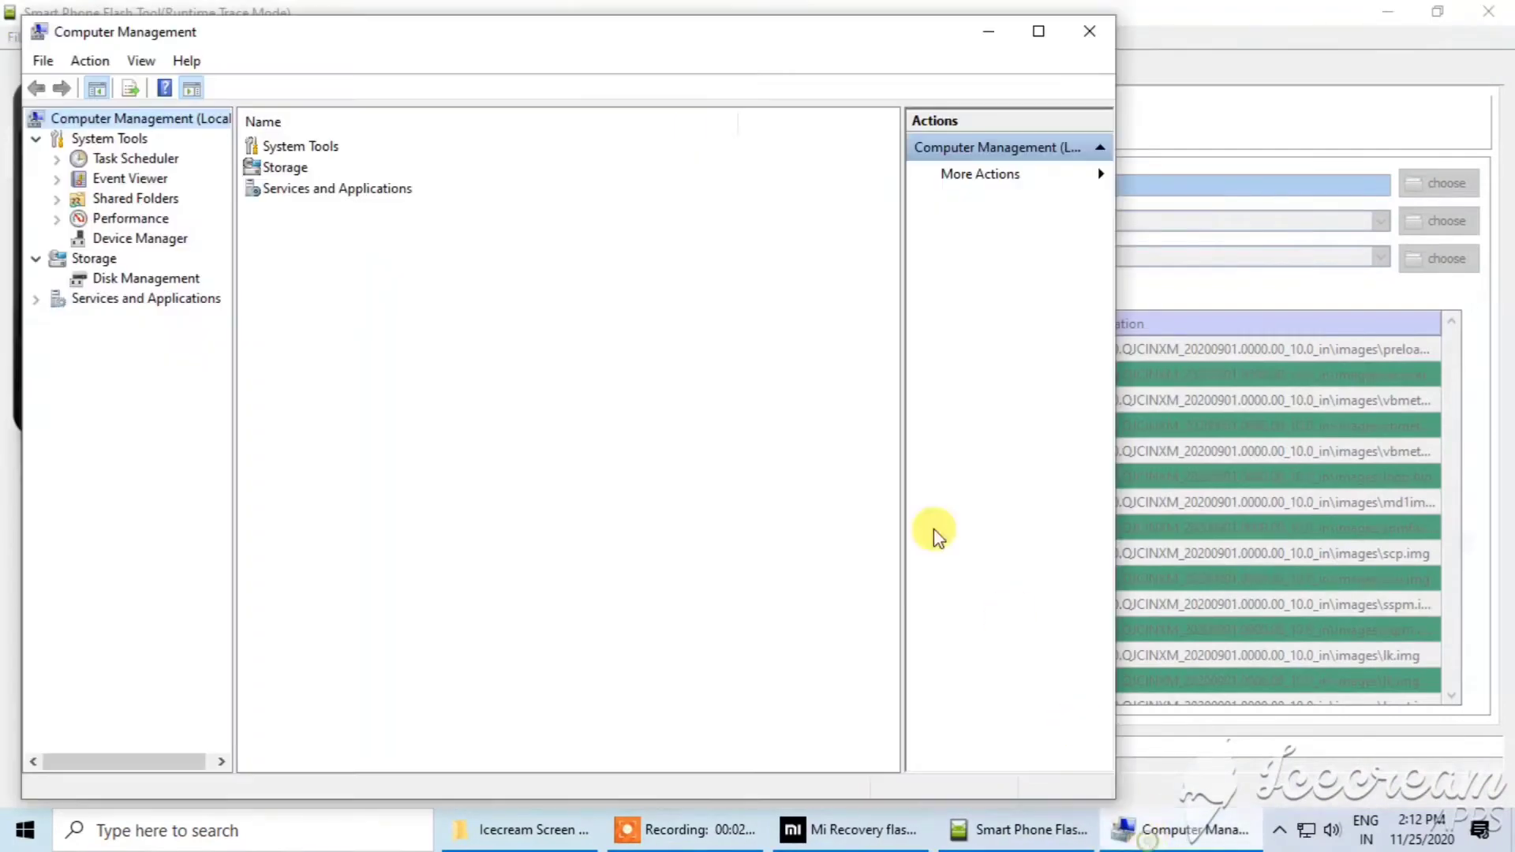
left_click_drag(528, 41, 1085, 43)
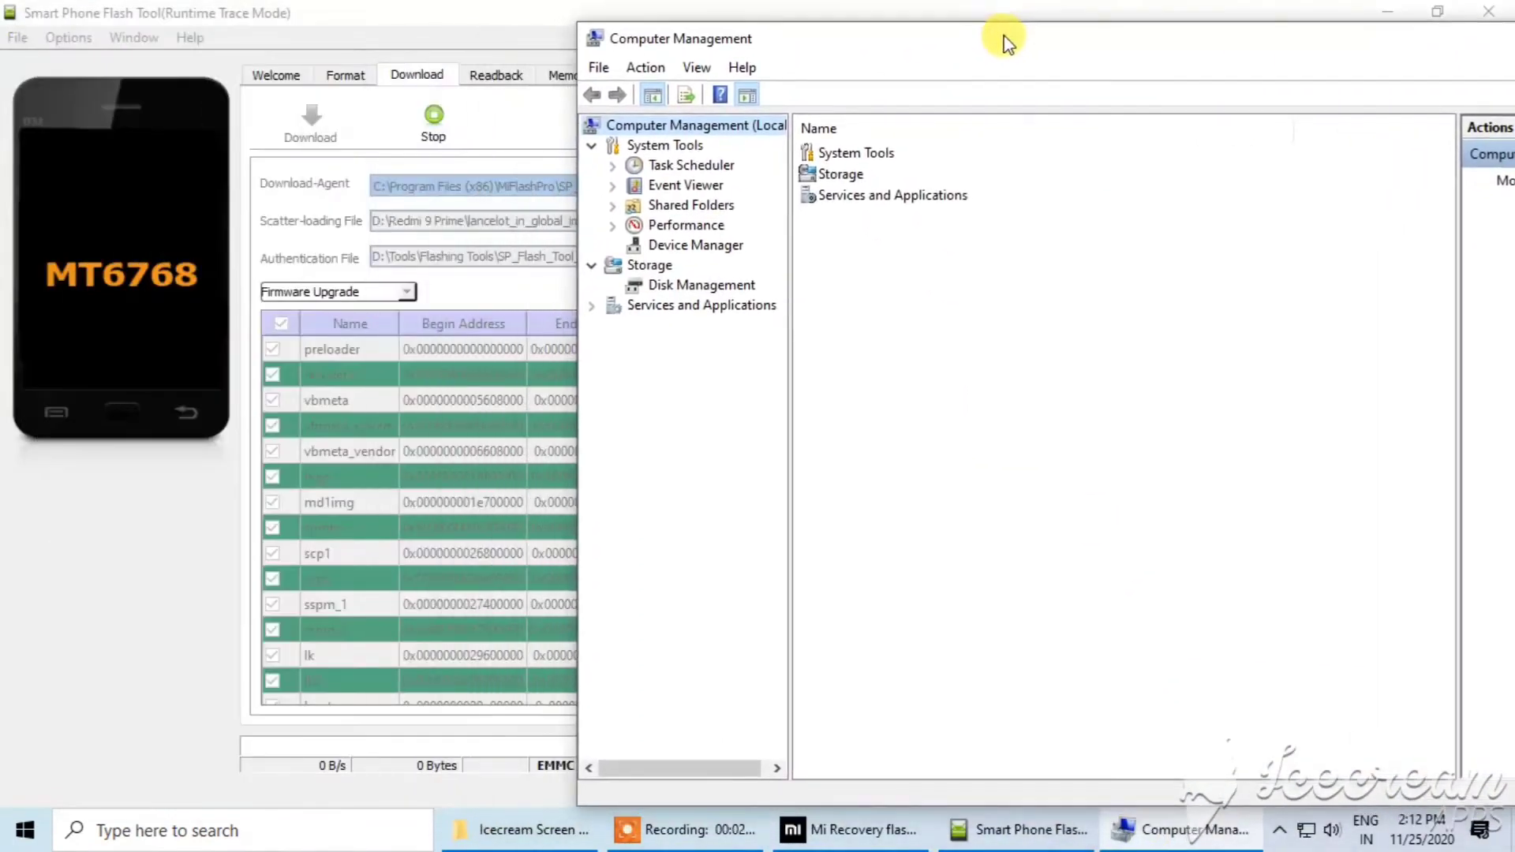
left_click(638, 244)
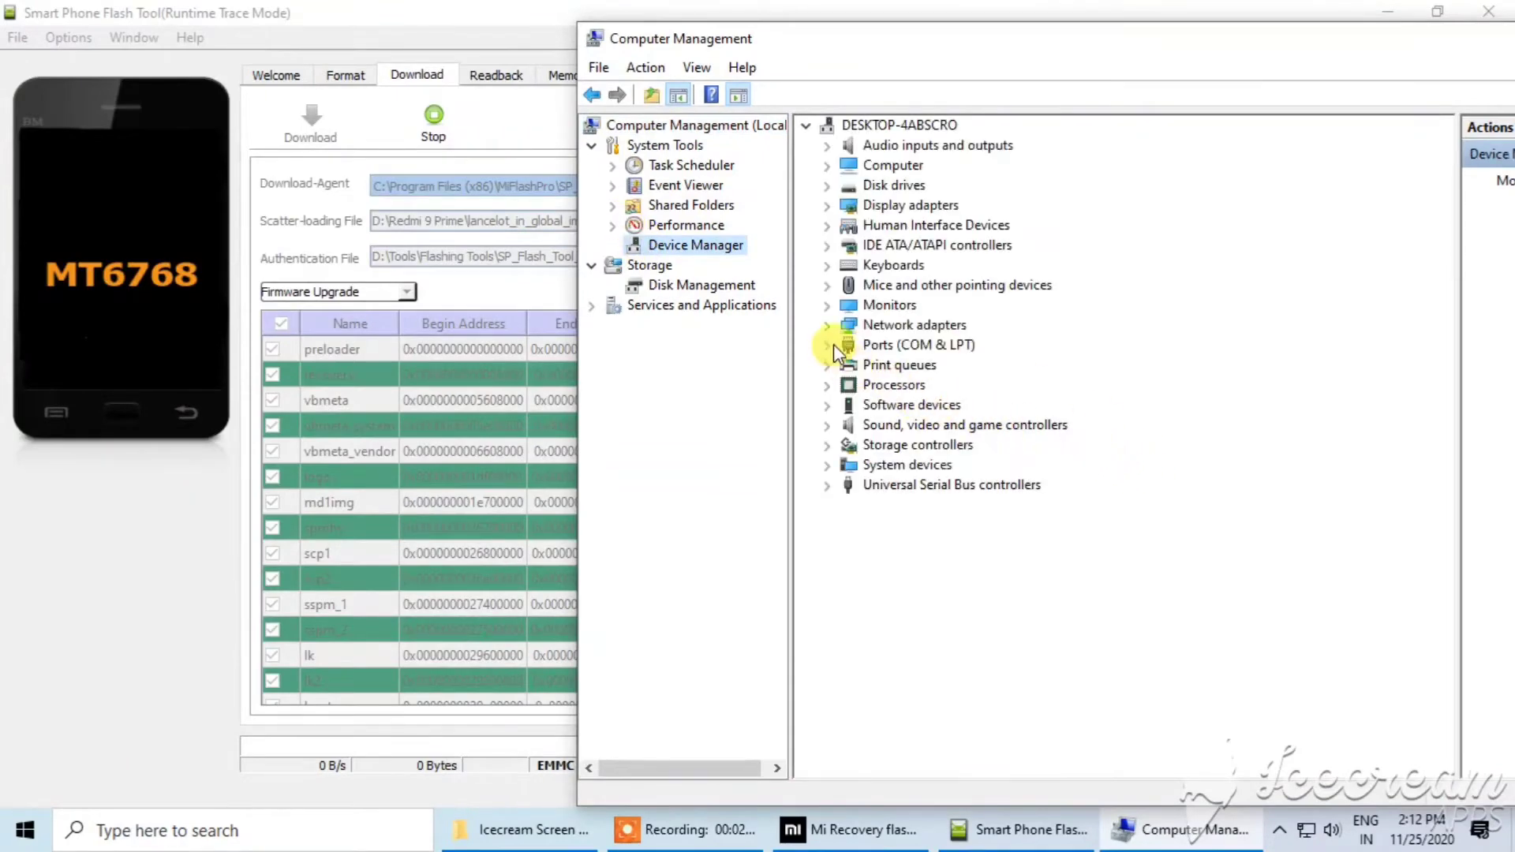
left_click(829, 346)
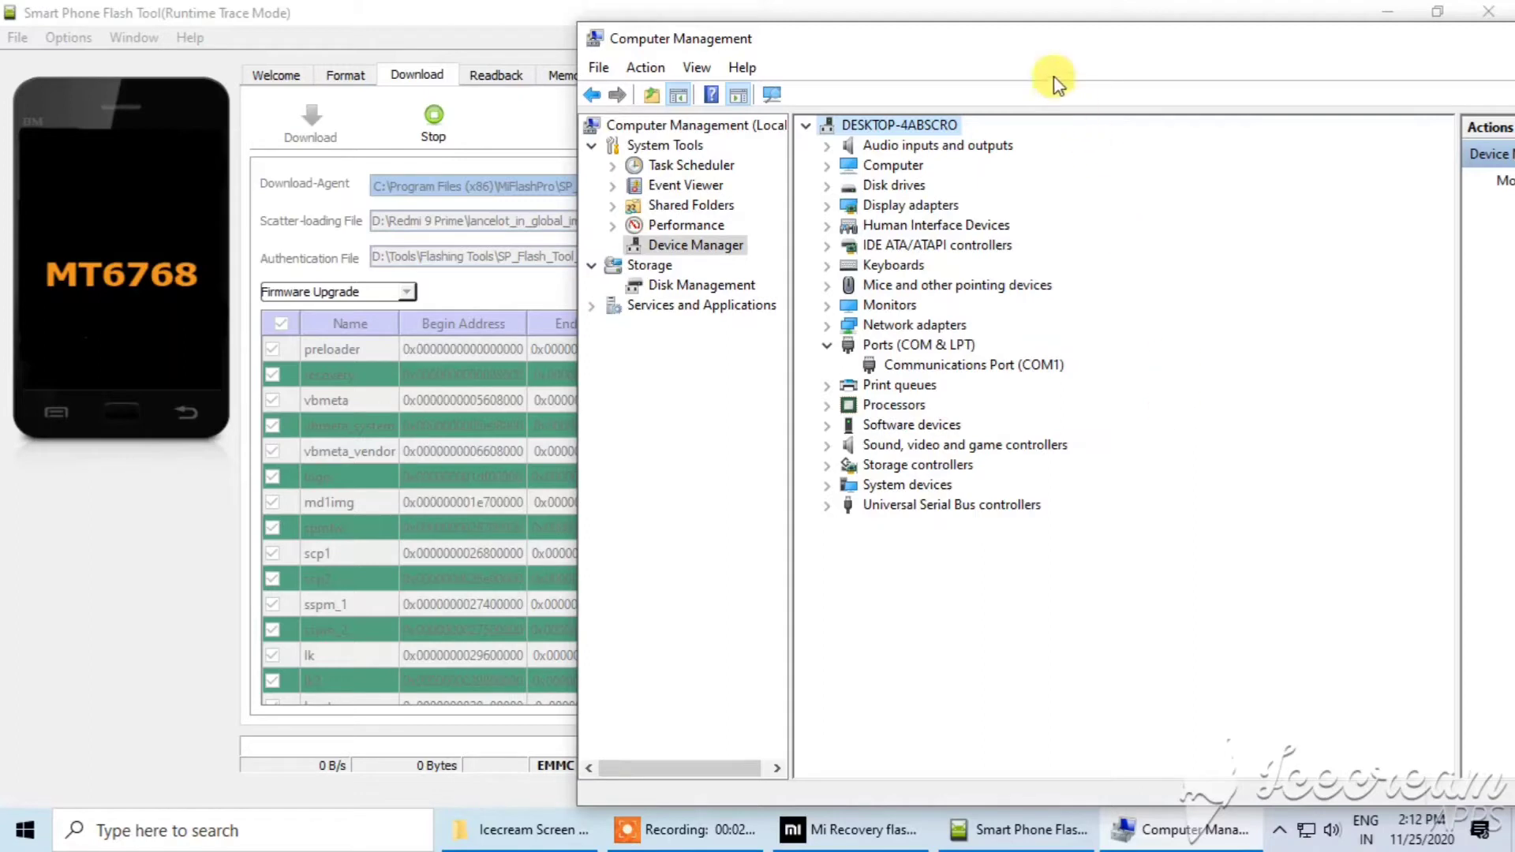
left_click_drag(1065, 48, 1153, 36)
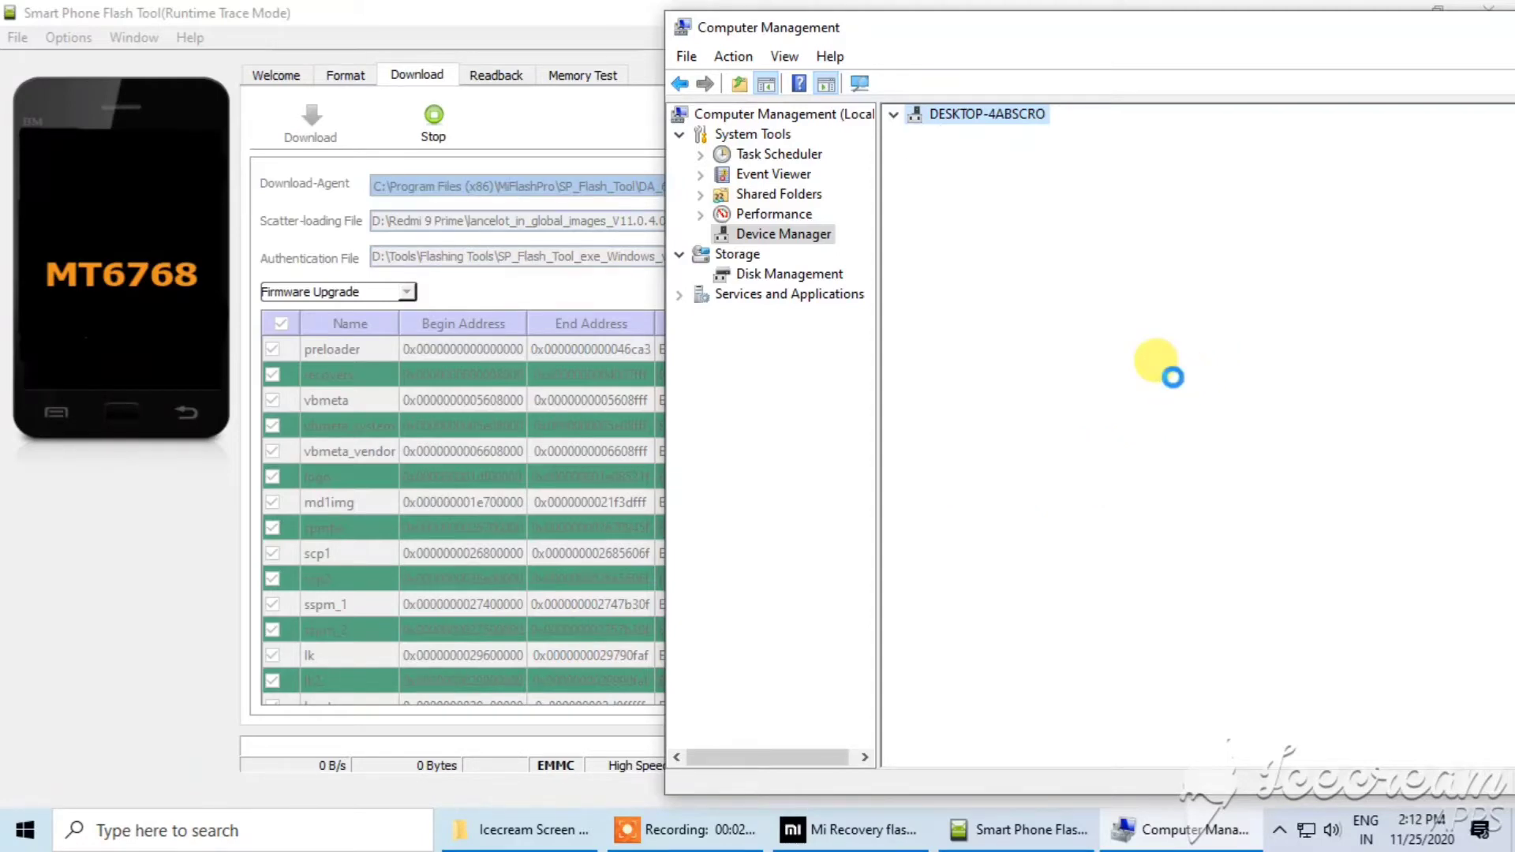
right_click(1028, 380)
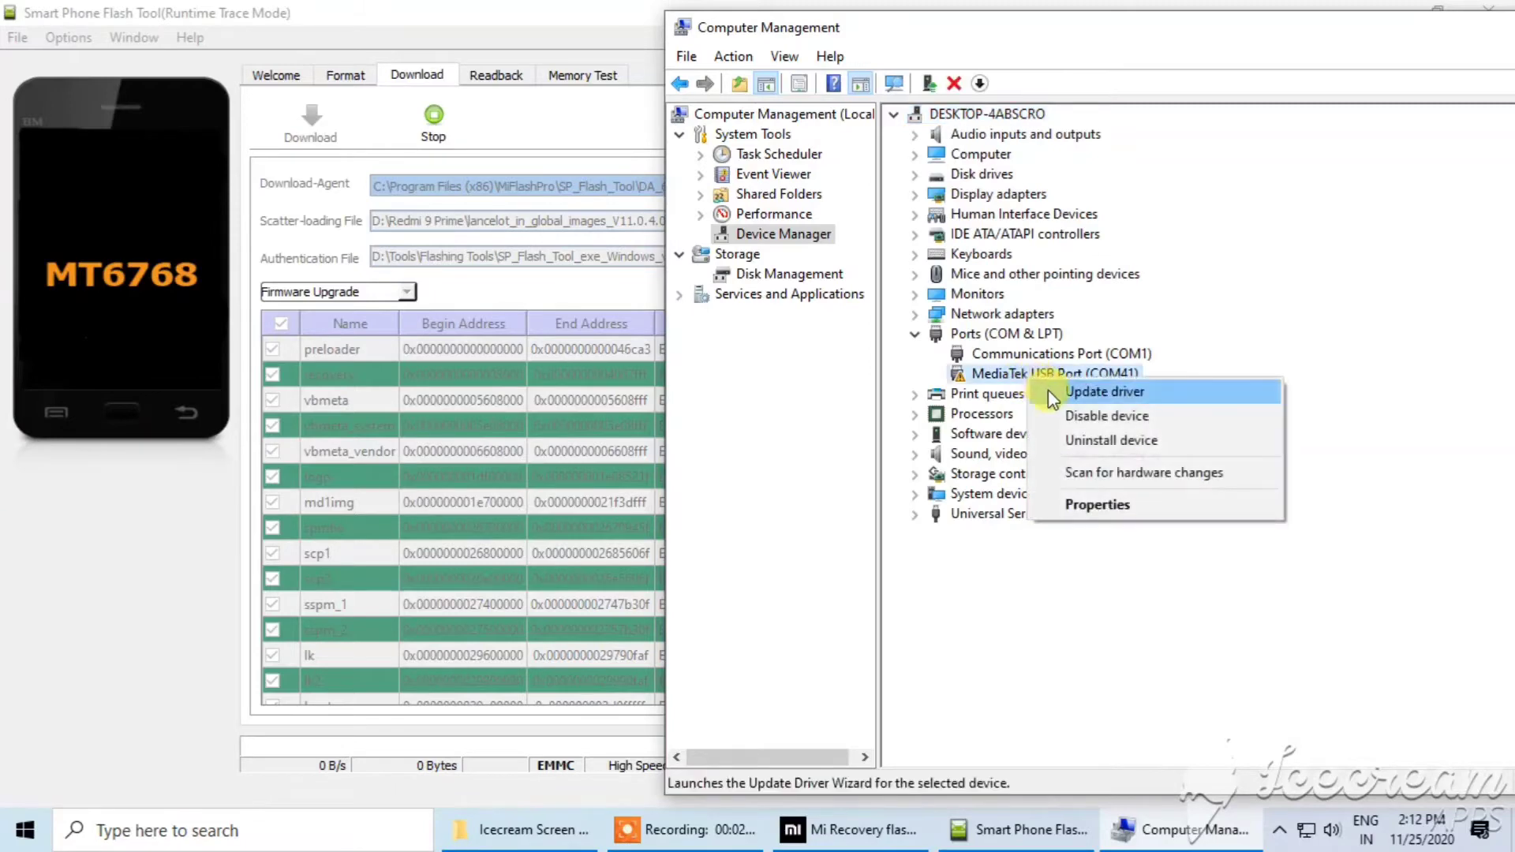
left_click(1104, 392)
left_click(1015, 505)
left_click(994, 516)
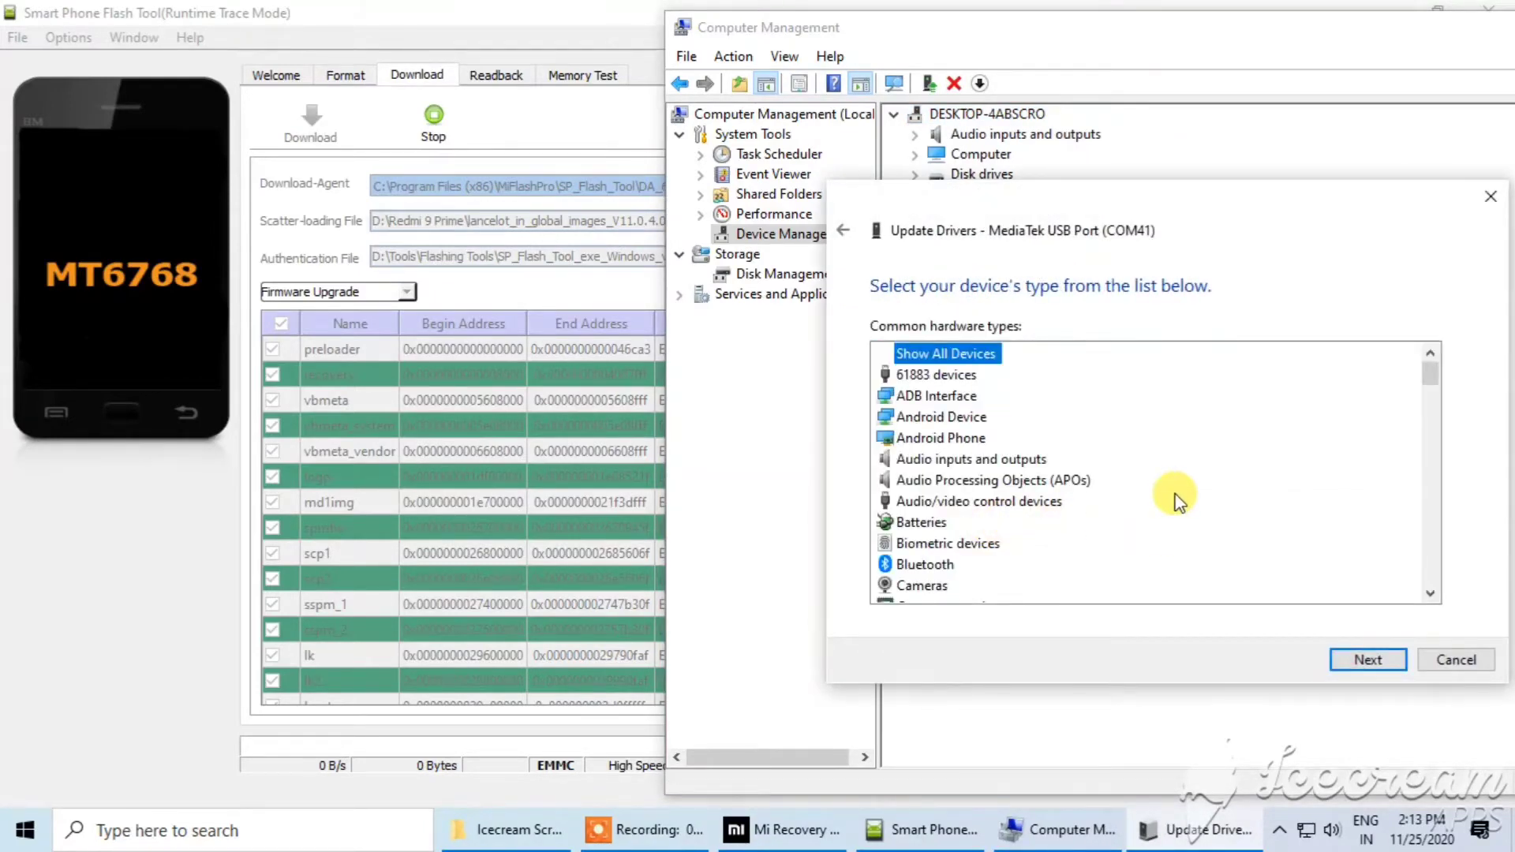
left_click(1453, 661)
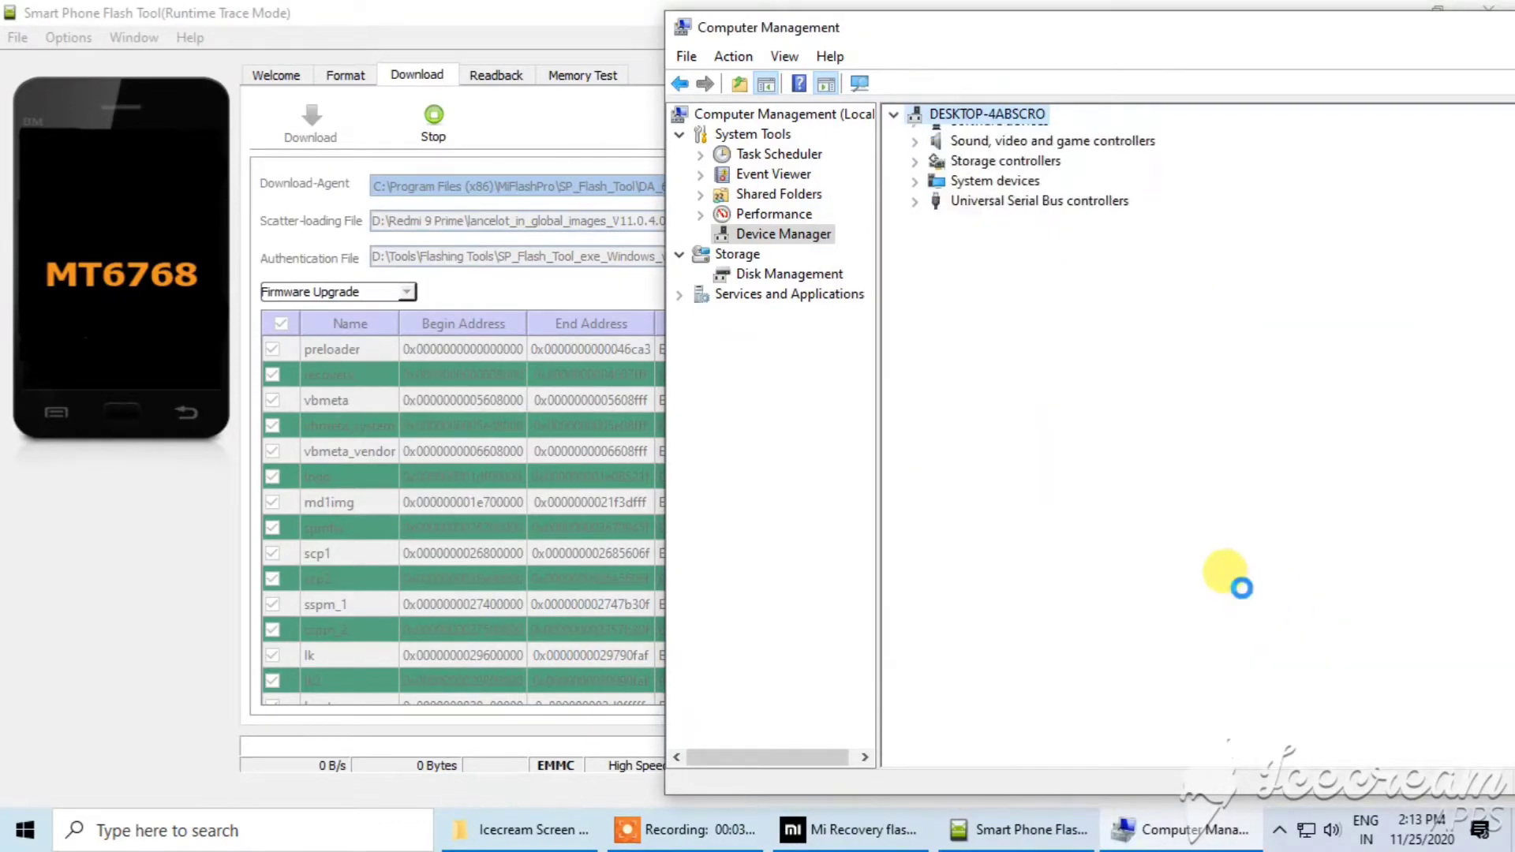
- Update the MediaTek USB Port (COM41) driver manually, installing MediaTek USB Port Version: 3.0.1504.0 [1/22/2016] from the local driver list
right_click(1078, 379)
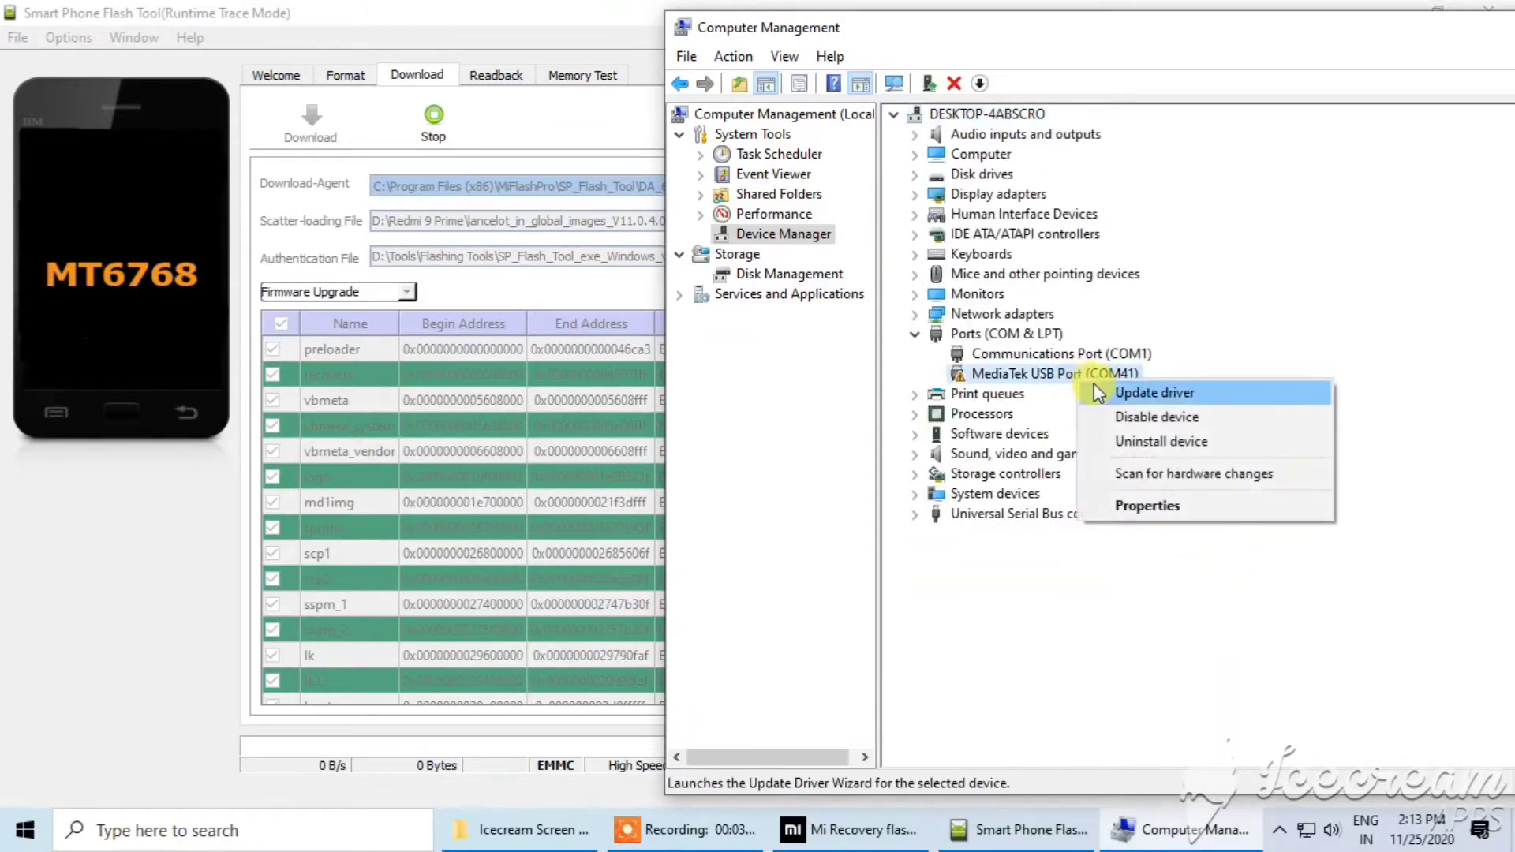
left_click(1096, 386)
left_click(1053, 489)
left_click(1050, 514)
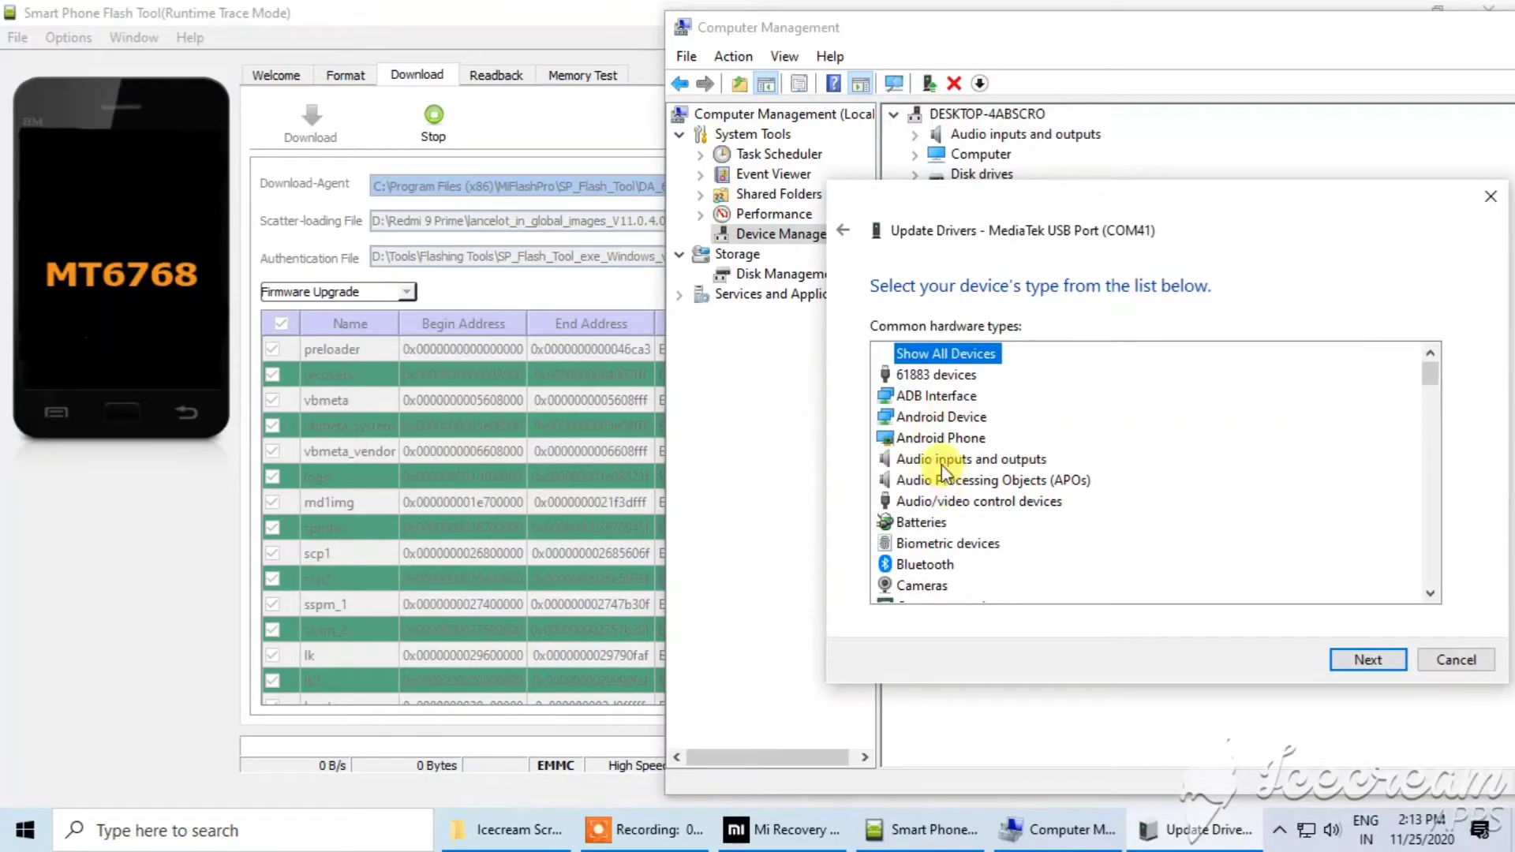
scroll(944, 471, "down", 5)
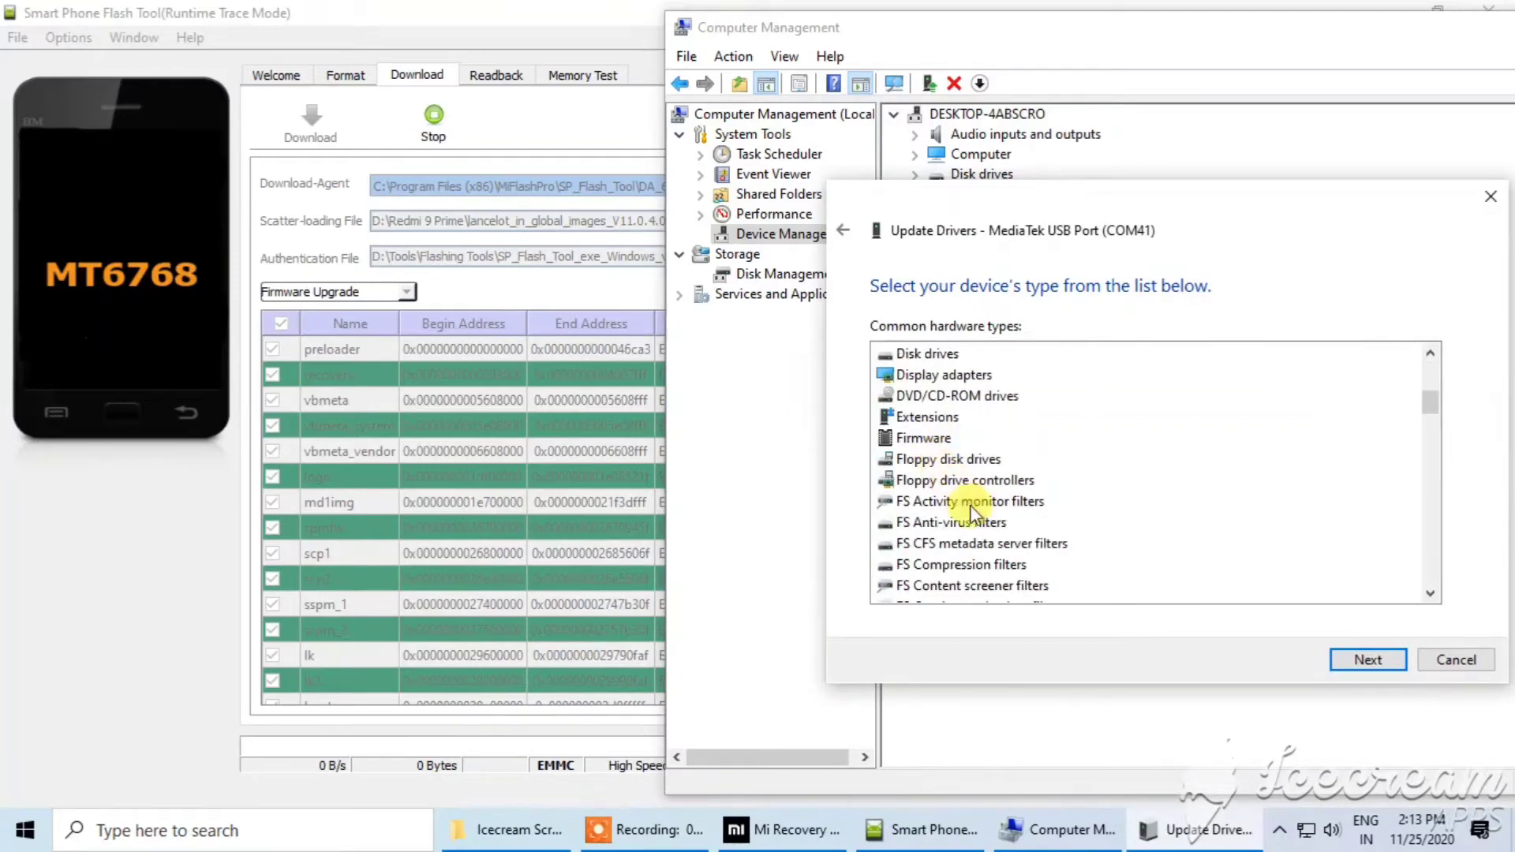
scroll(970, 507, "down", 13)
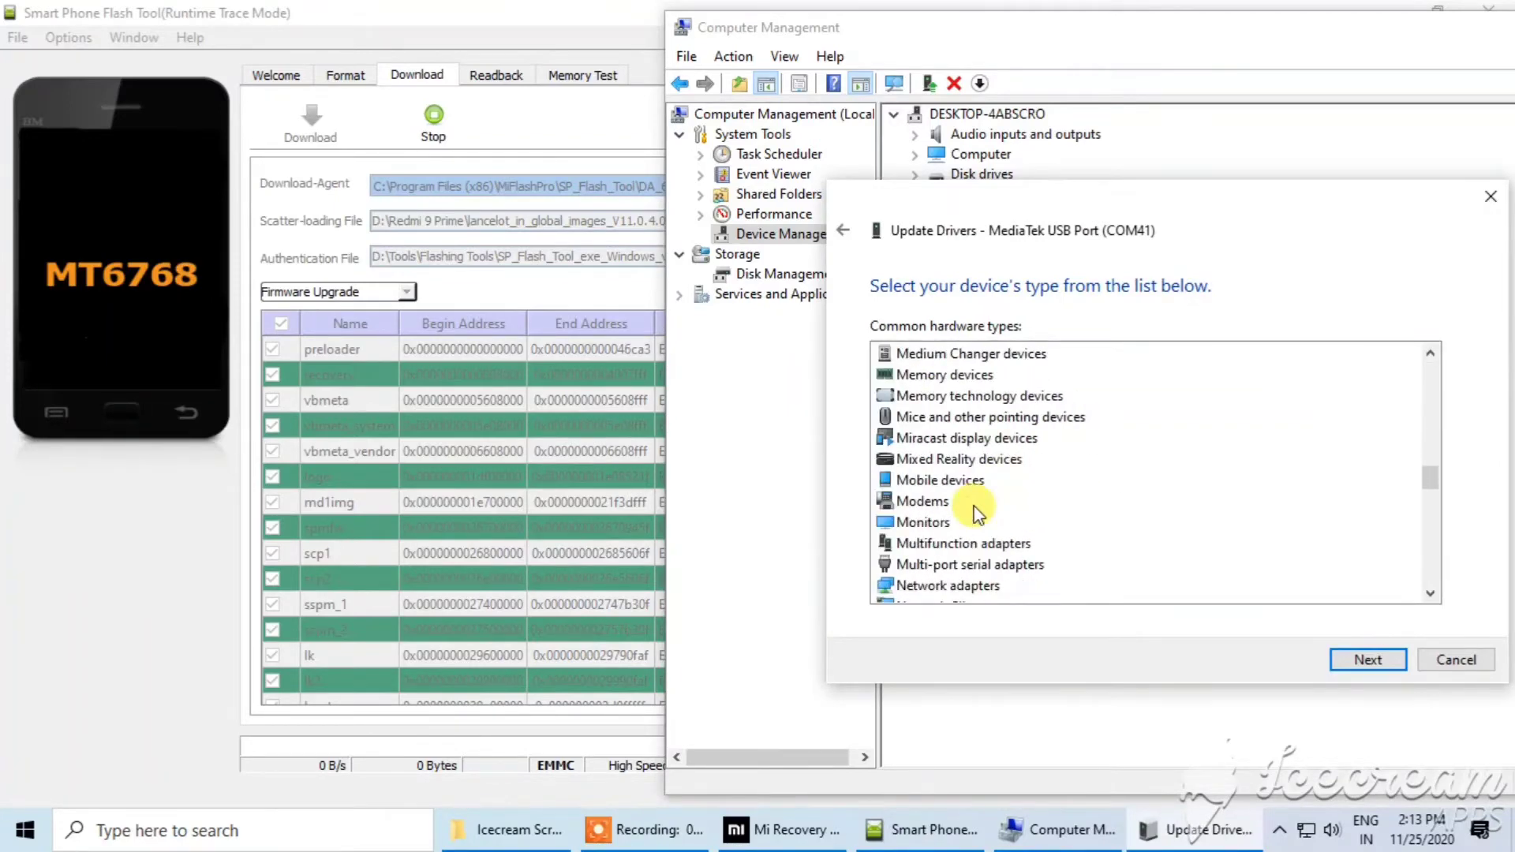
scroll(976, 513, "down", 4)
double_click(969, 540)
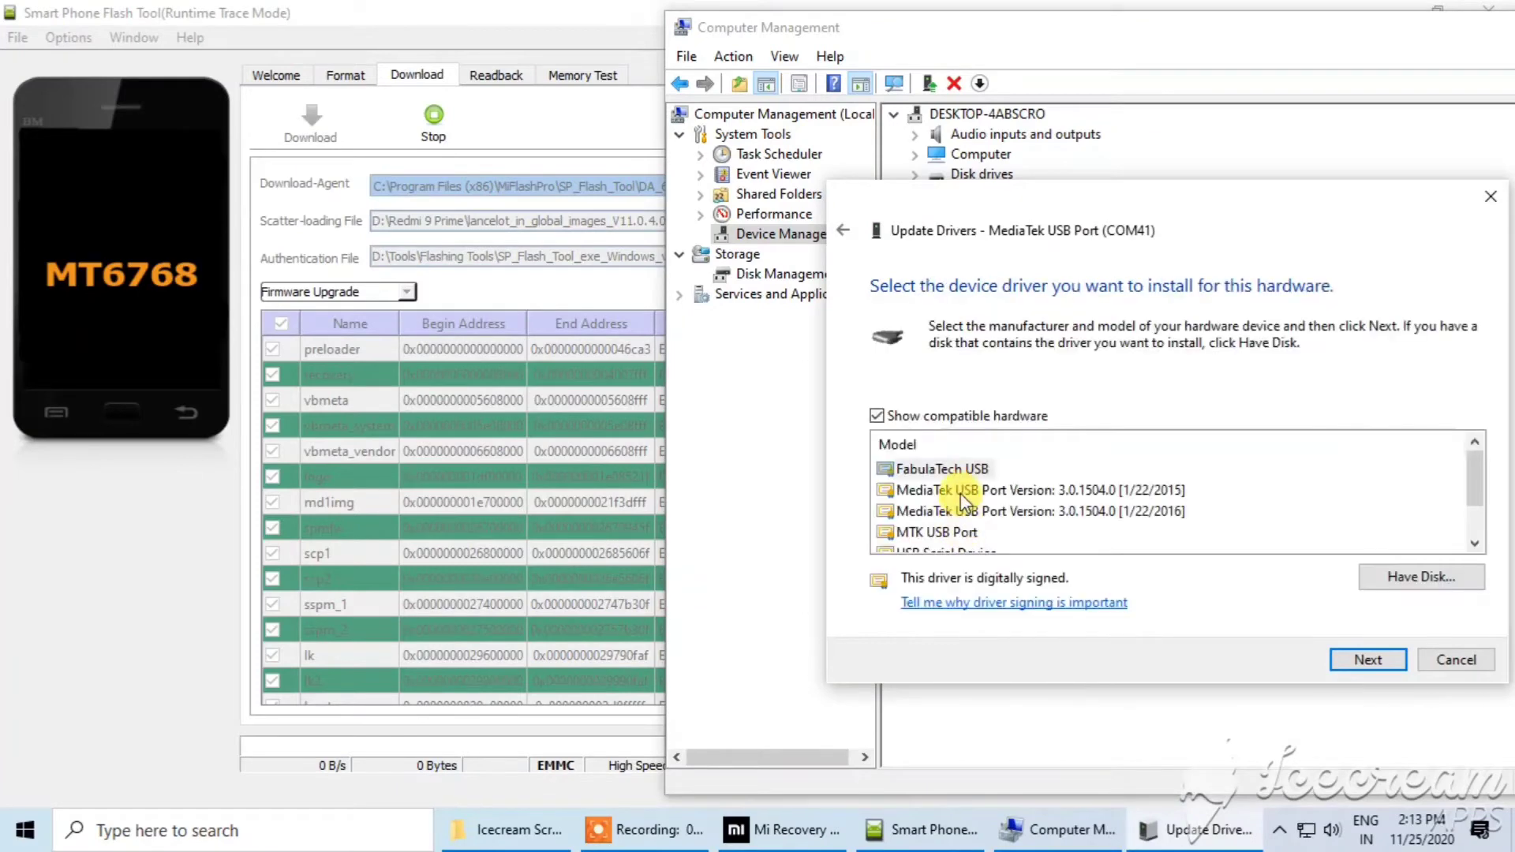
left_click(963, 509)
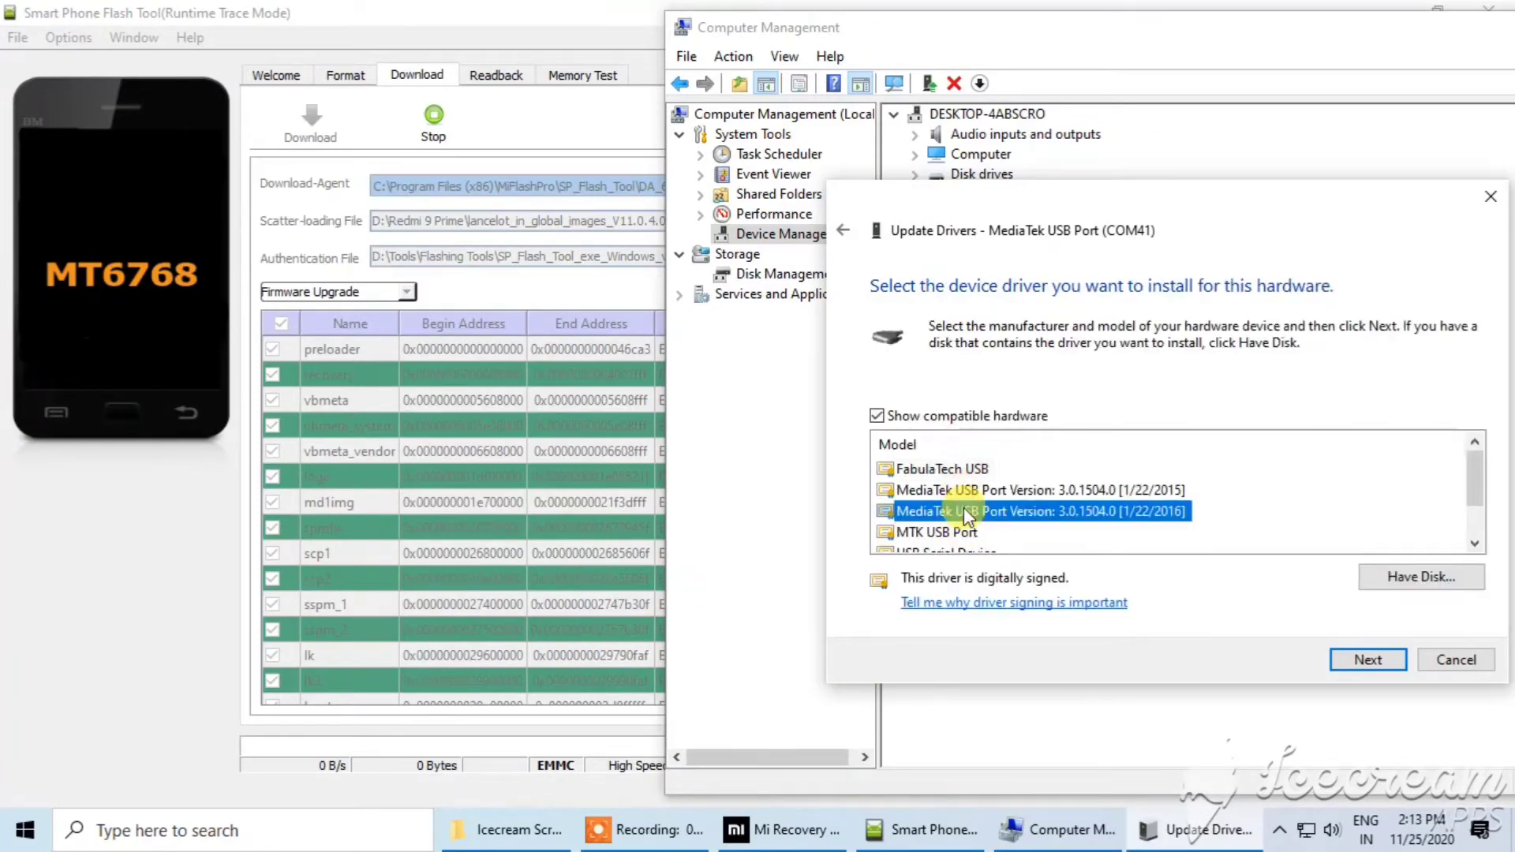
scroll(964, 508, "down", 1)
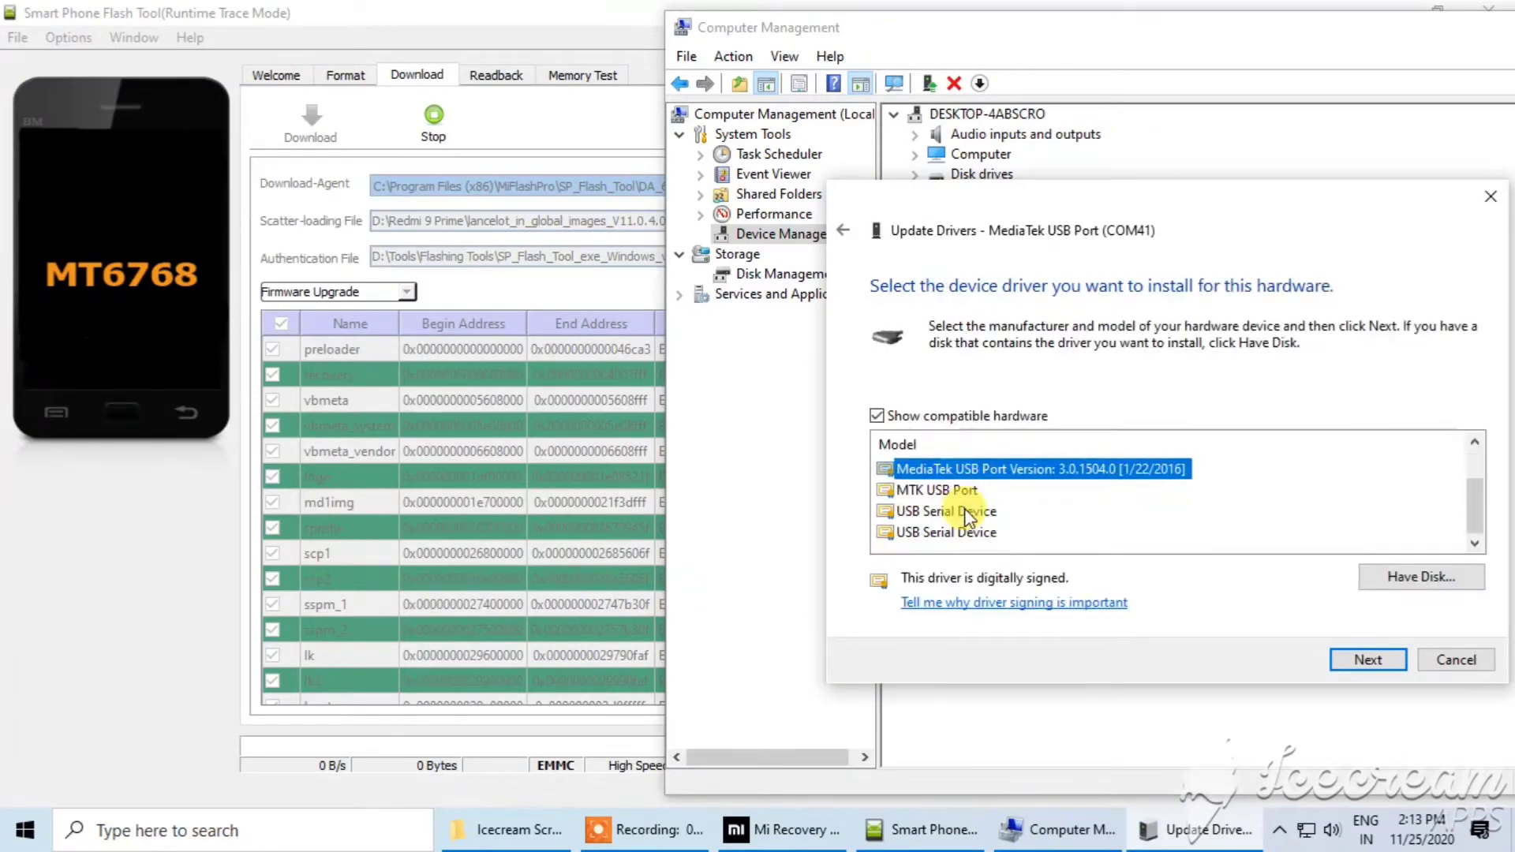
double_click(953, 469)
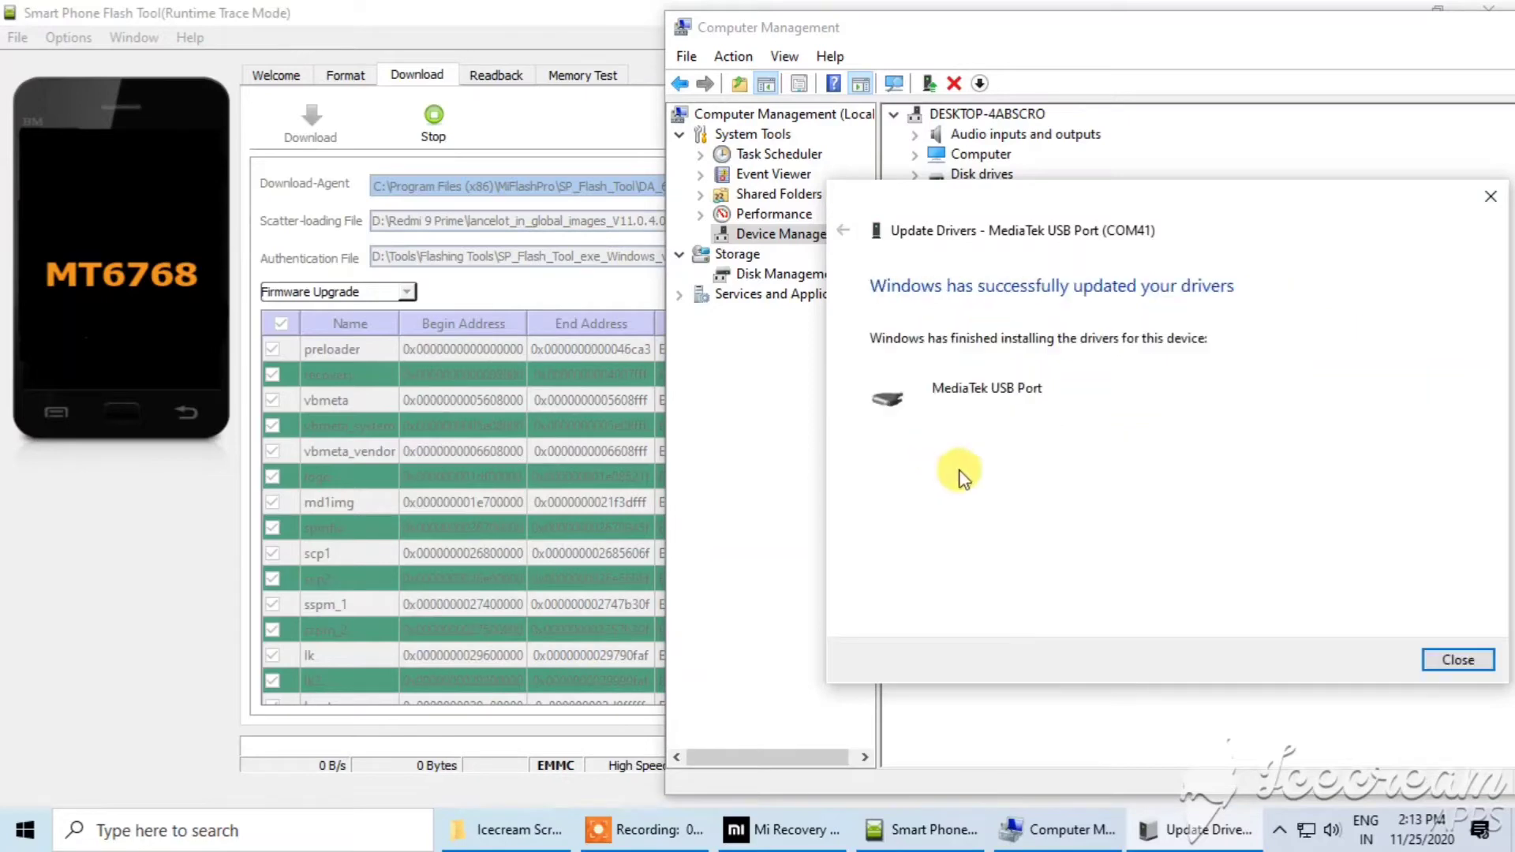
left_click(1441, 660)
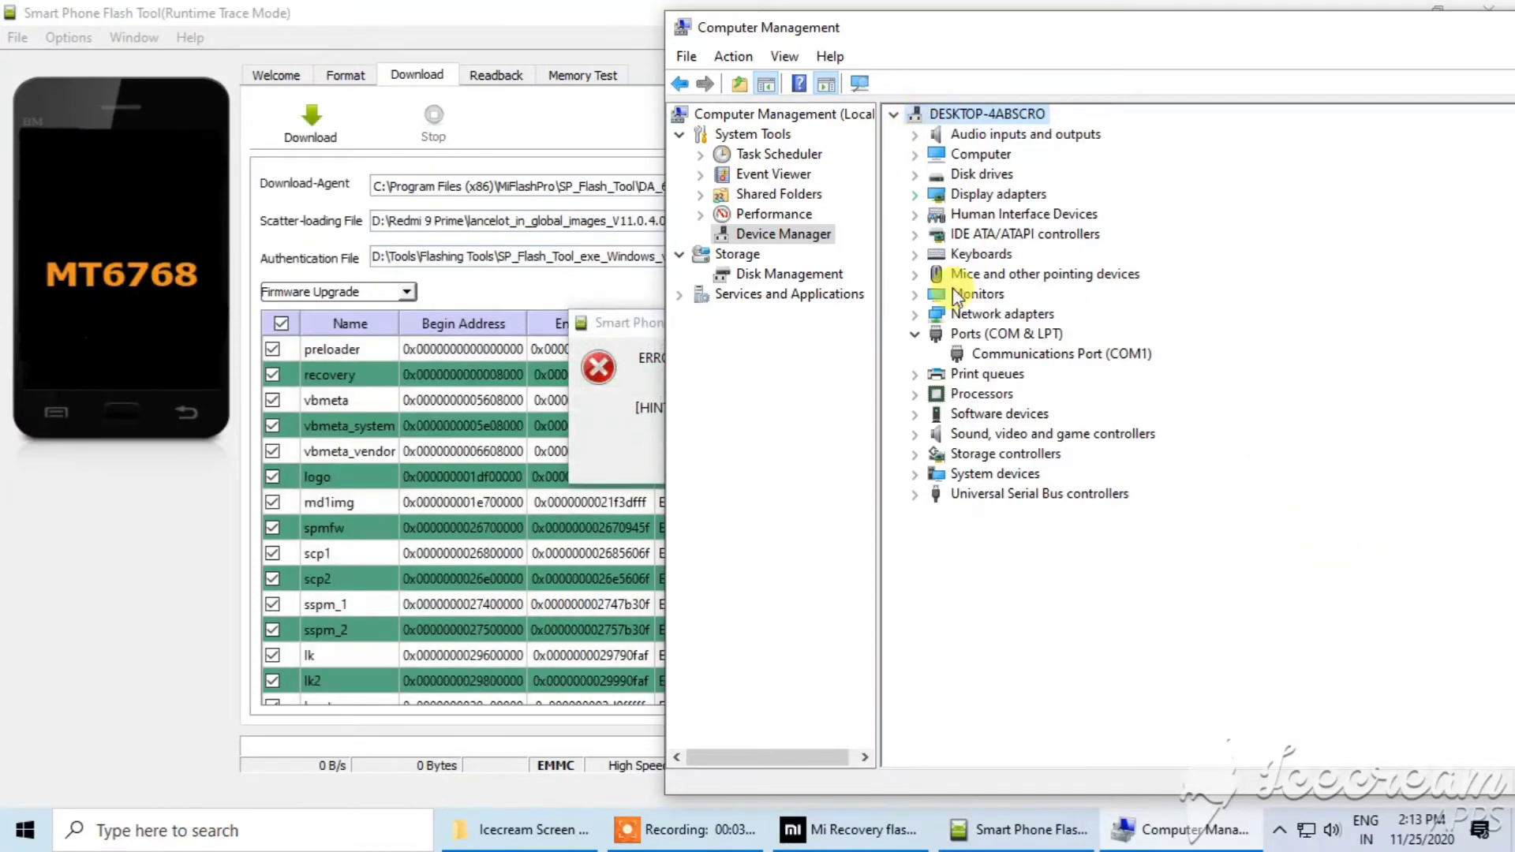
- Dismiss the flash tool's error message and restart the Firmware Upgrade download
left_click(636, 374)
left_click(770, 459)
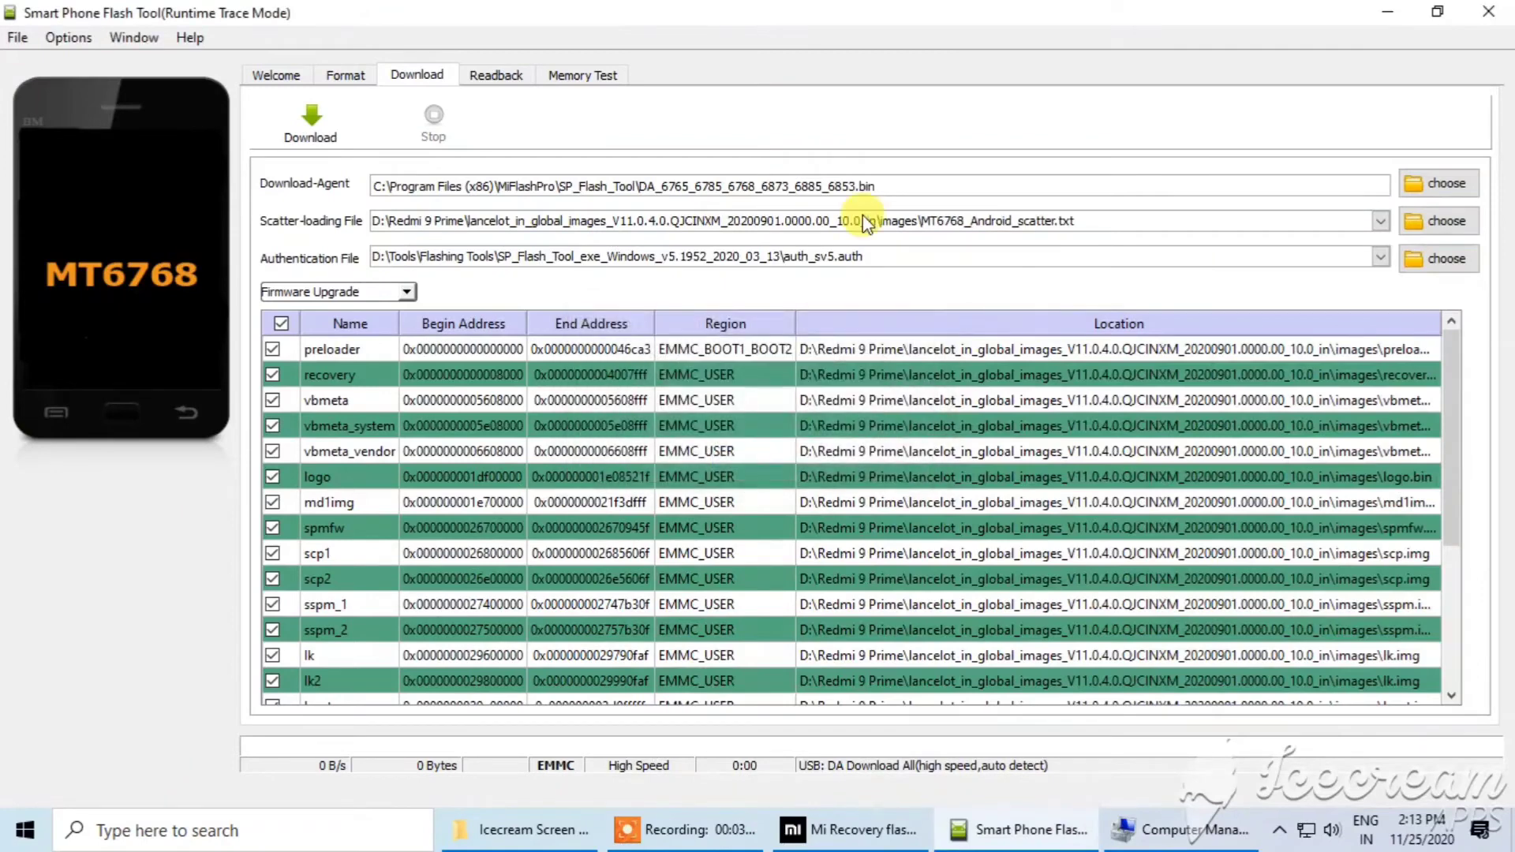
left_click(309, 119)
- Check the MediaTek USB port in Device Manager and the progress of the firmware download
left_click(1159, 832)
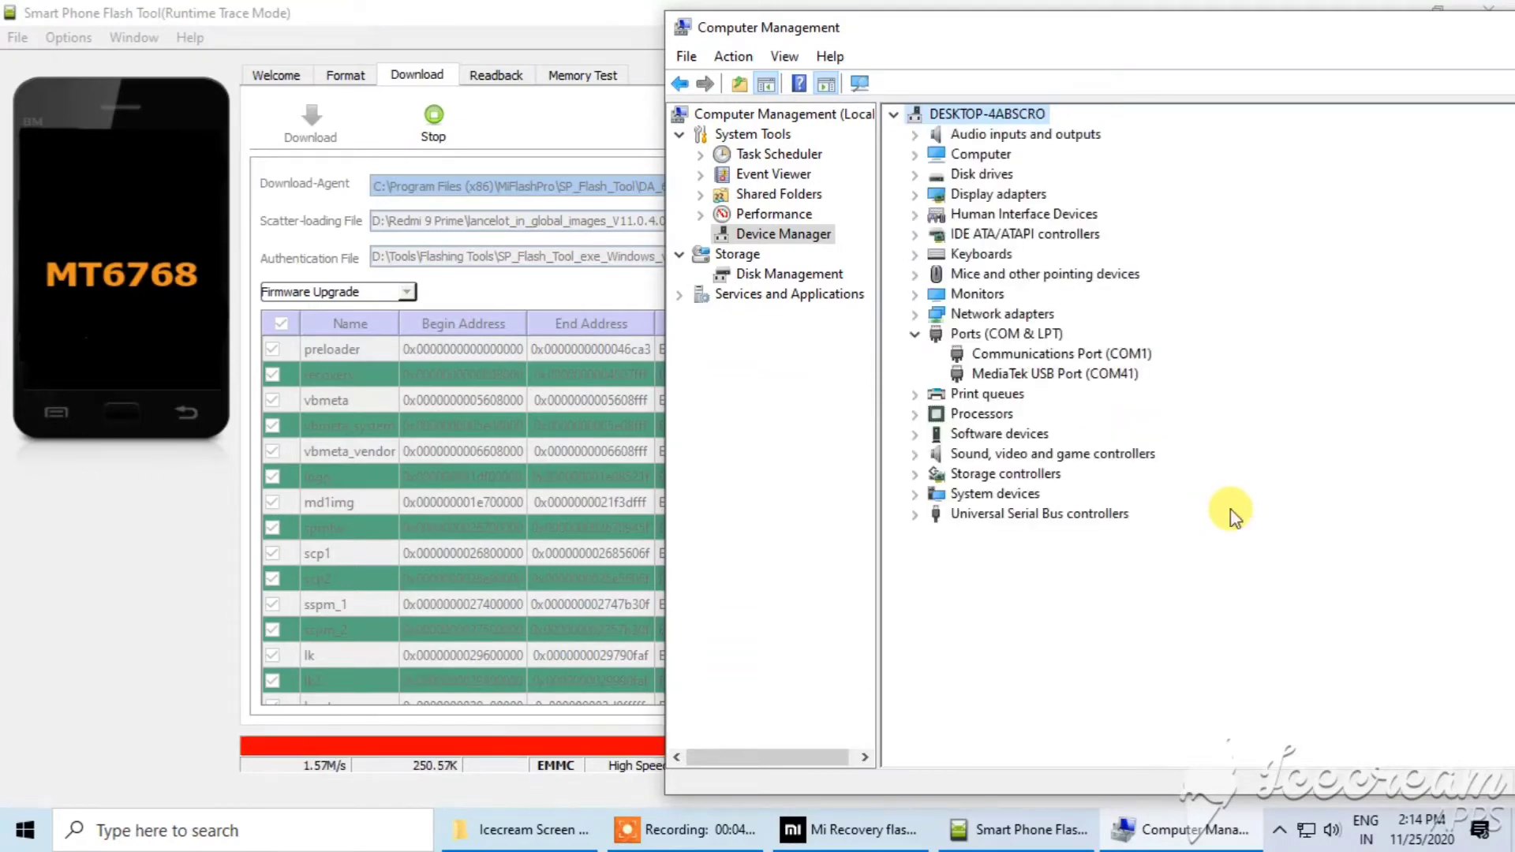
left_click(518, 355)
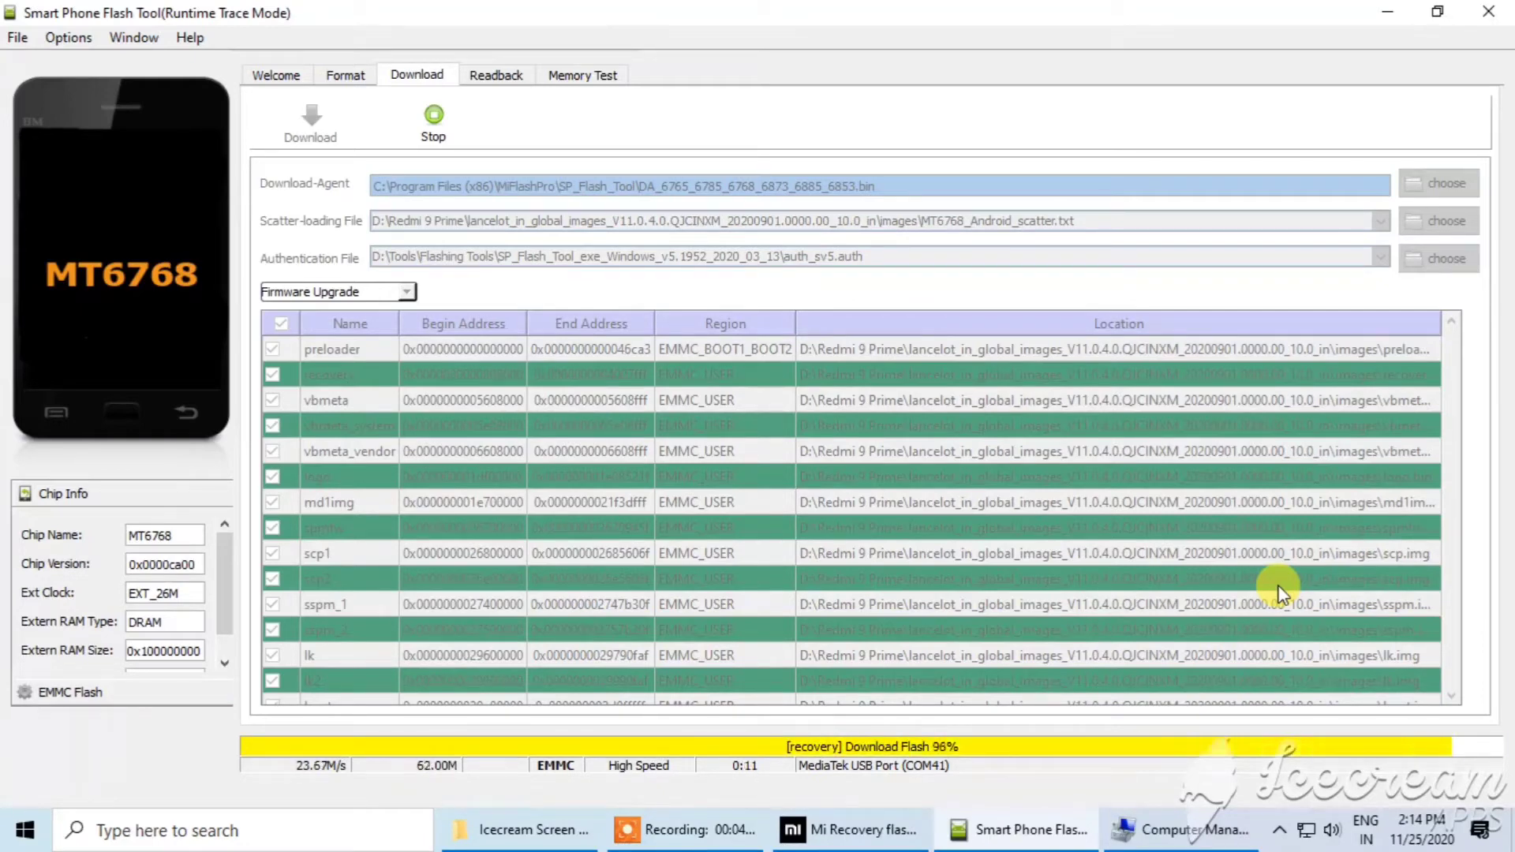
left_click(1207, 840)
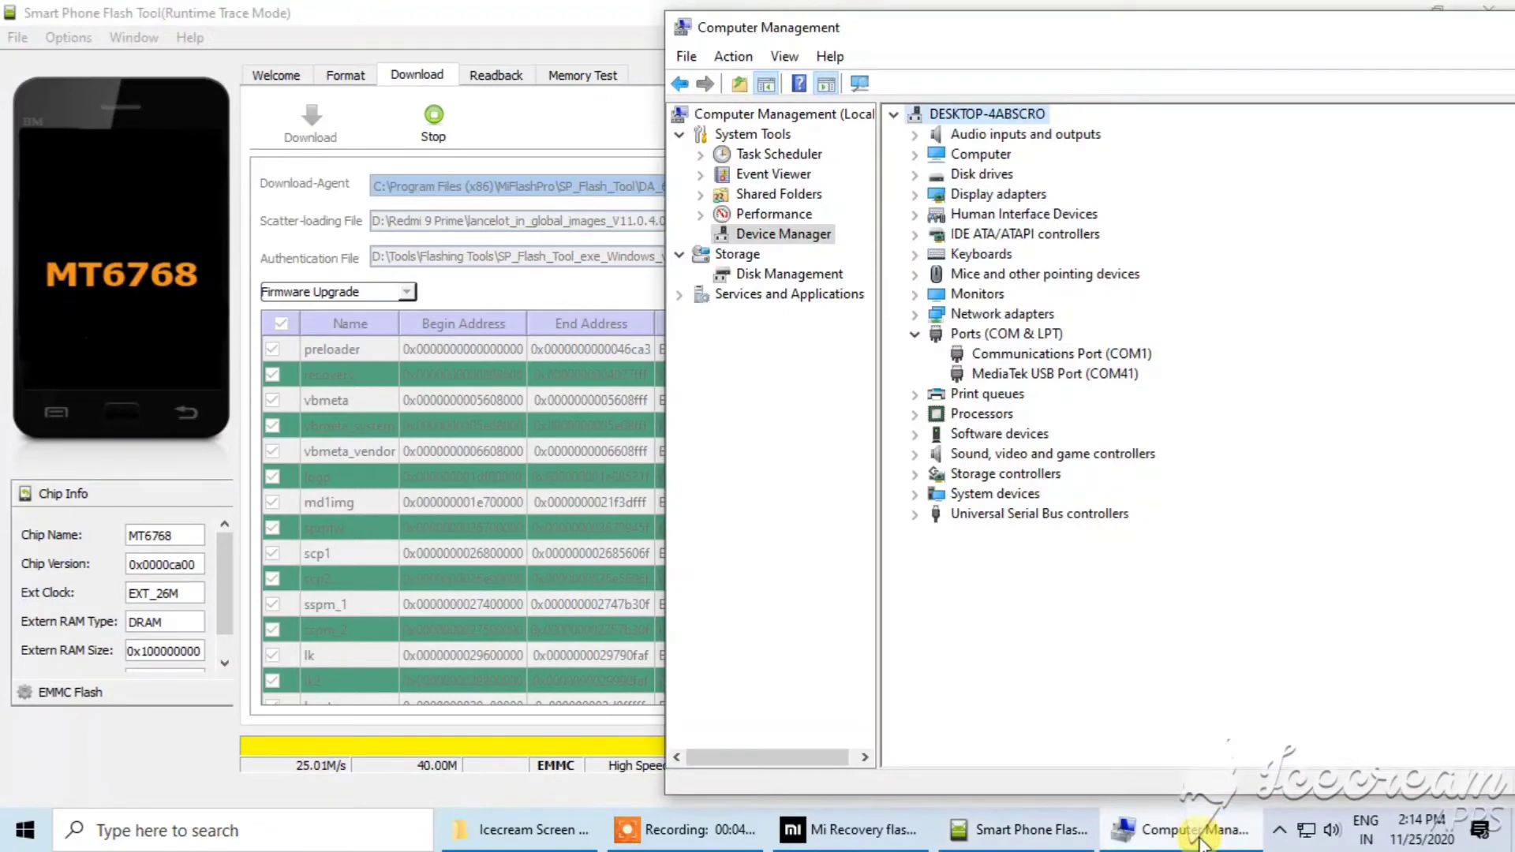
left_click(1200, 841)
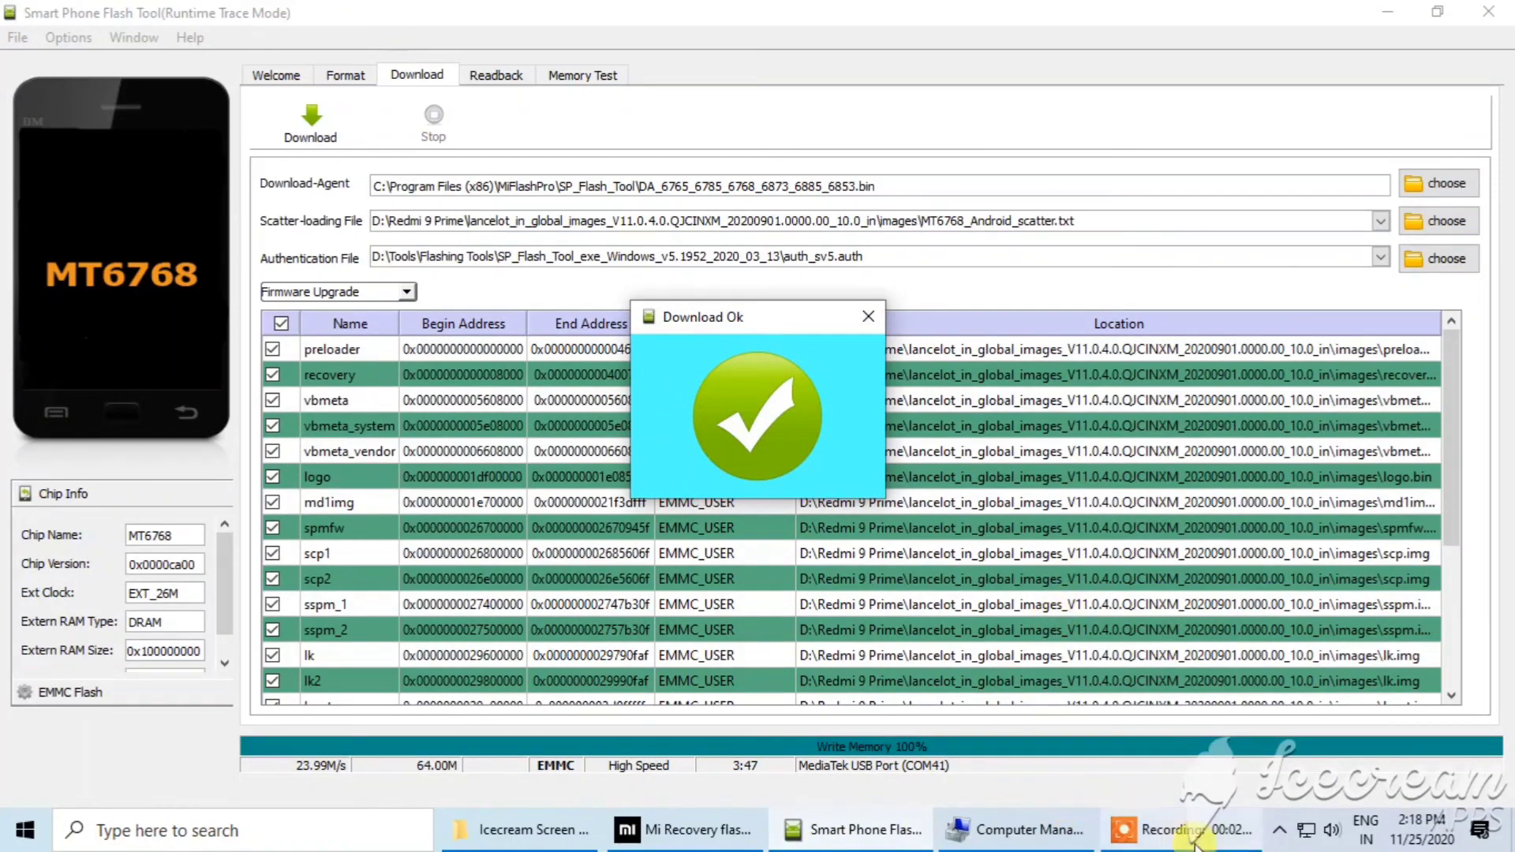
left_click(1194, 839)
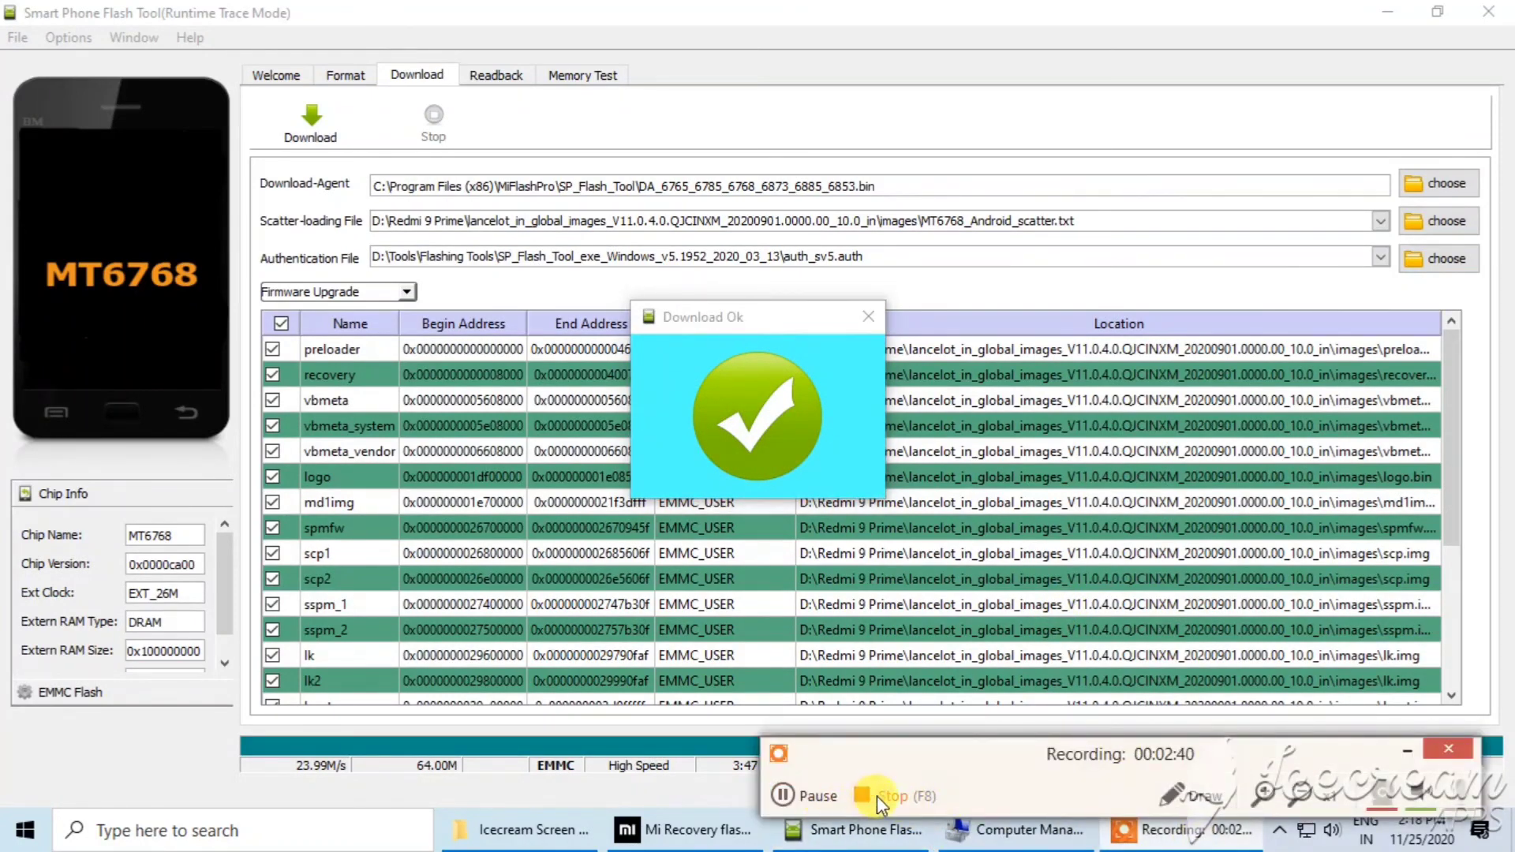
left_click(878, 796)
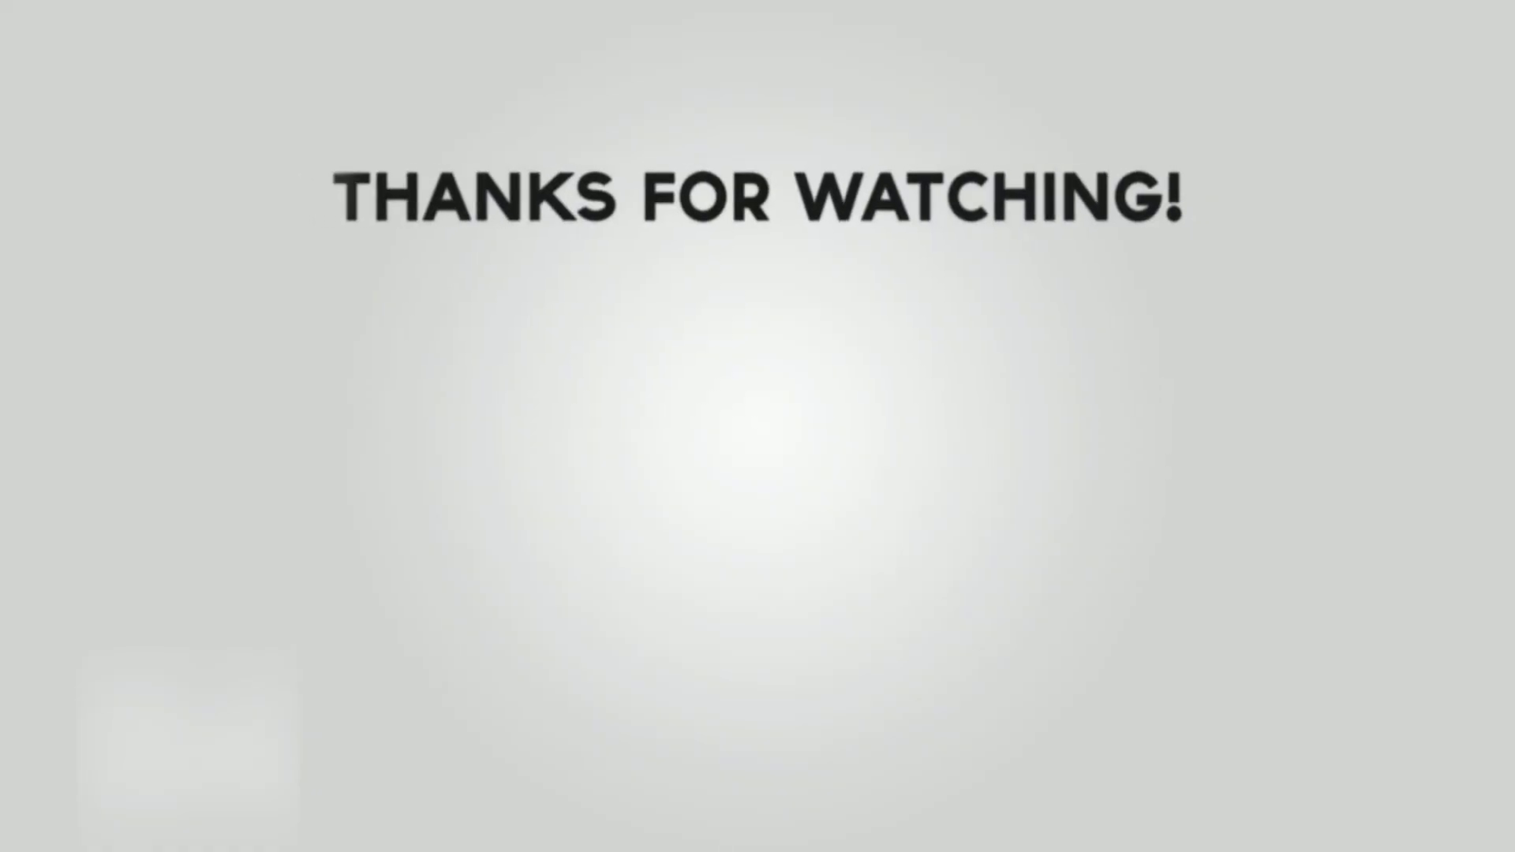